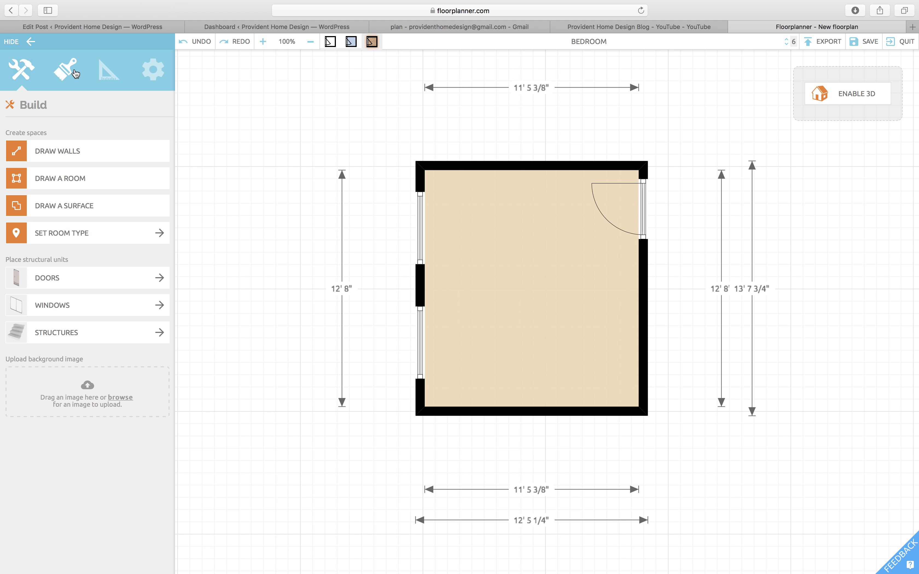
Open the complete furniture library for decorating and look through the items in its bedroom category.
click(72, 71)
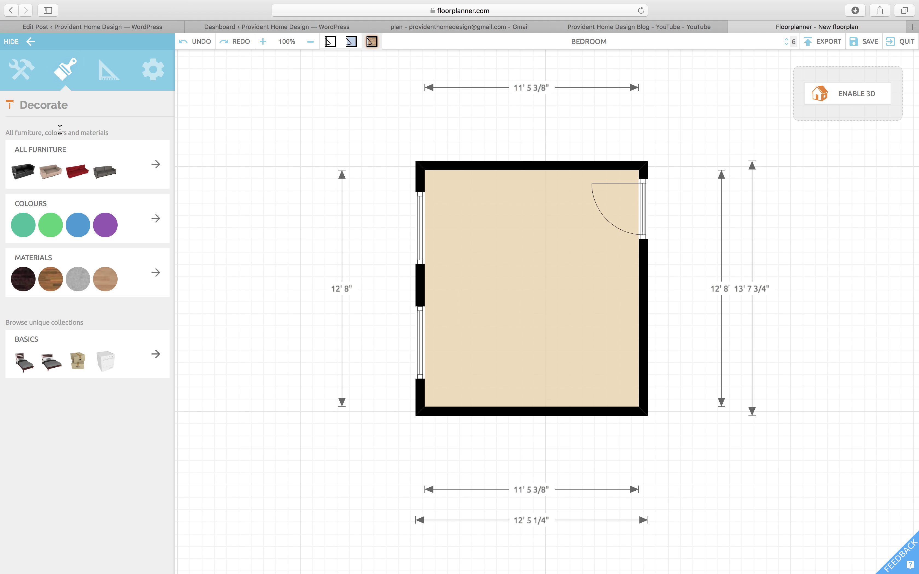
click(55, 169)
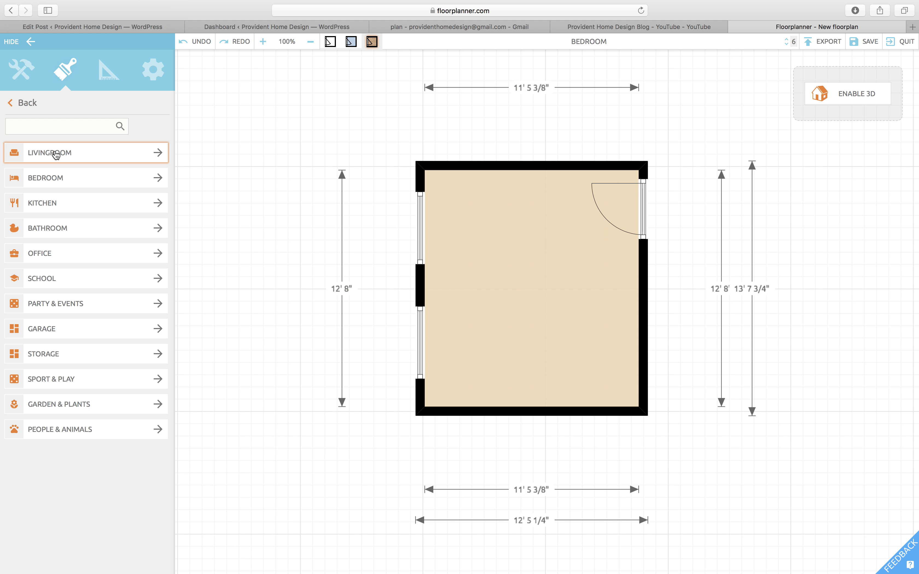
click(58, 178)
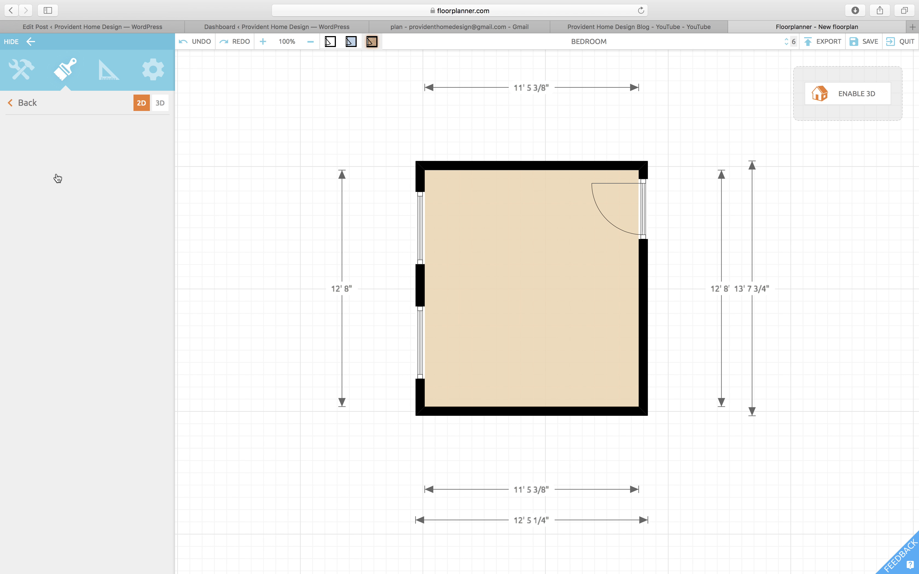
scroll(63, 318, down, 2)
scroll(63, 317, down, 8)
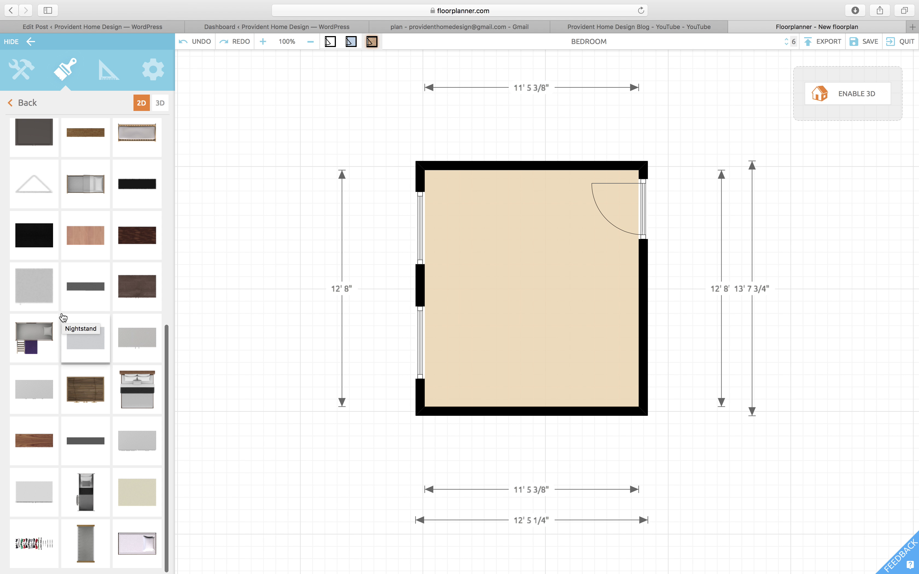
scroll(63, 318, up, 10)
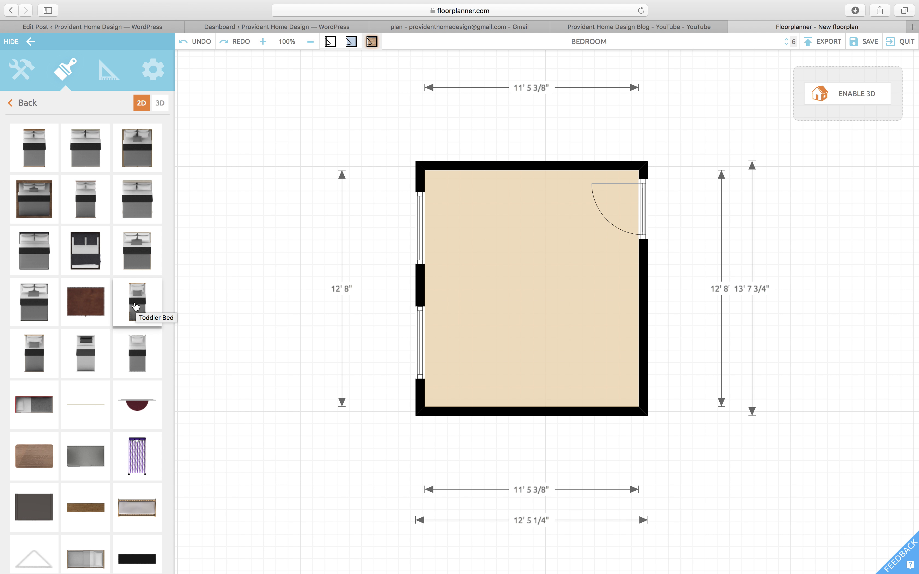
click(14, 105)
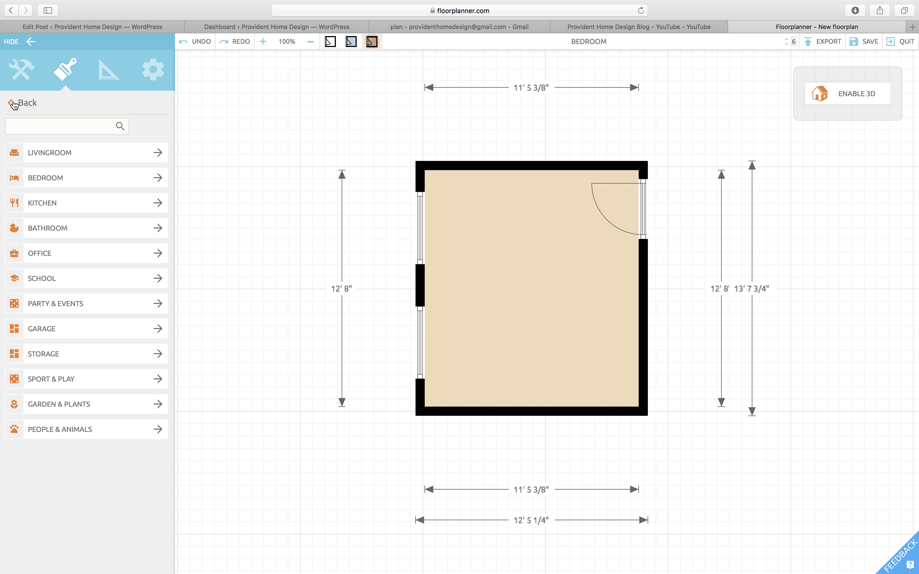
Search the furniture library for "full bed" and place the Milton Full Panel Bed near the plan's lower wall.
click(36, 122)
text(full bed)
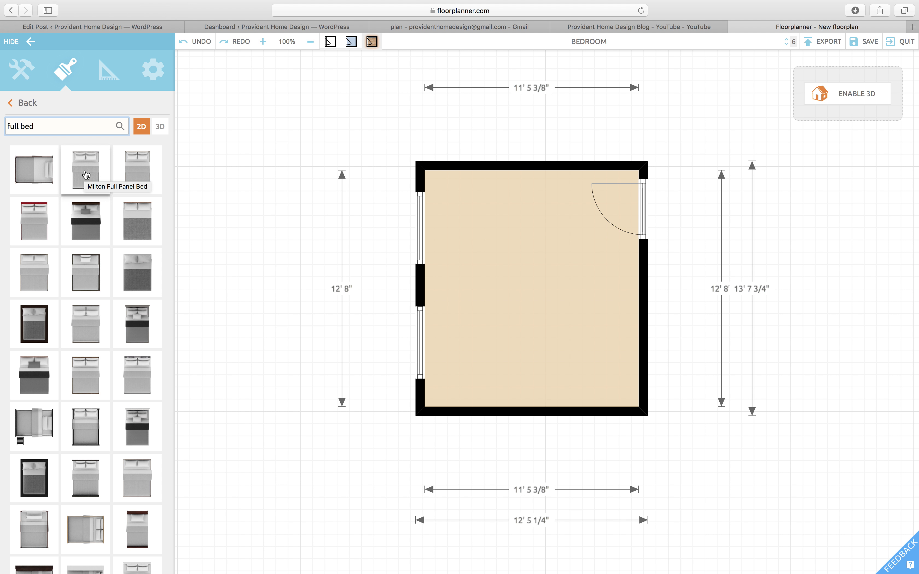
drag(86, 175, 530, 364)
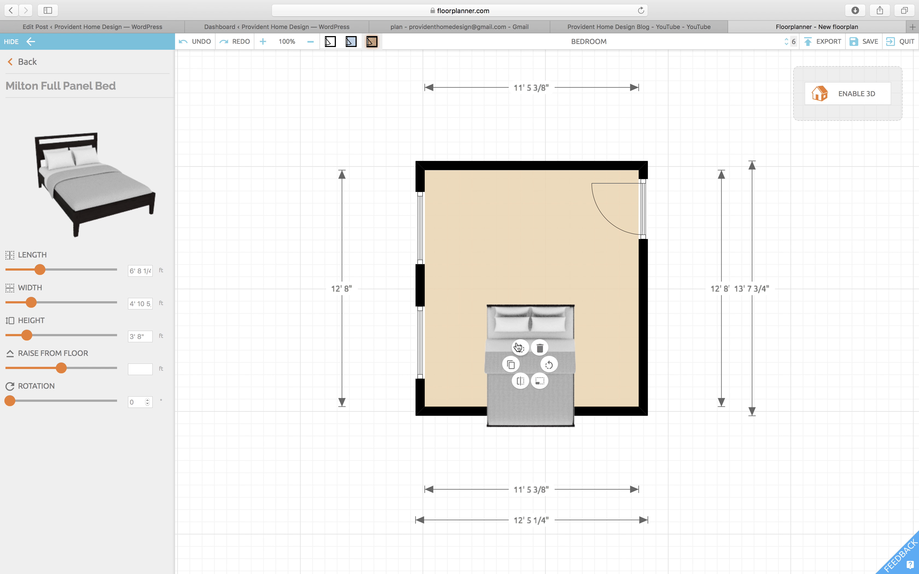
Rotate the bed to 180° and position it inside the room with its headboard against the plan's lower wall.
click(549, 365)
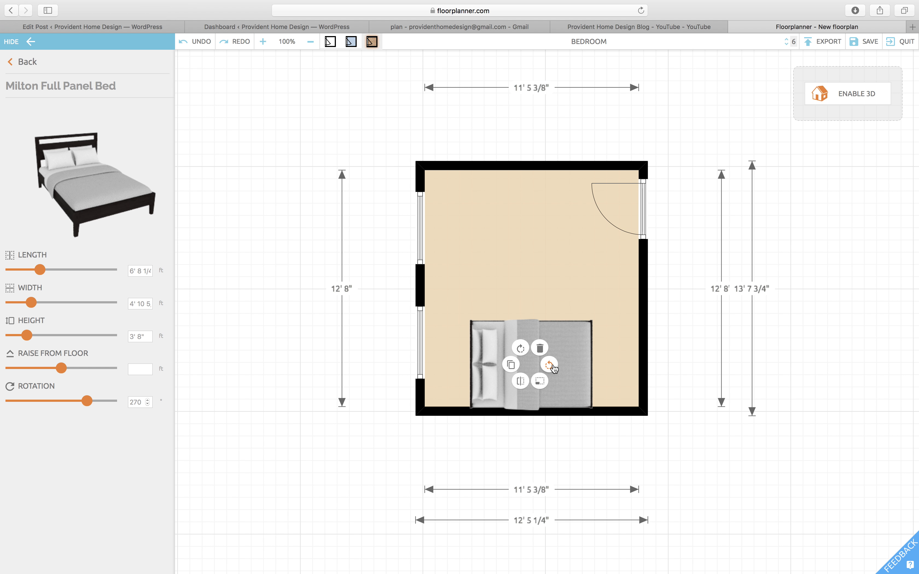
click(551, 366)
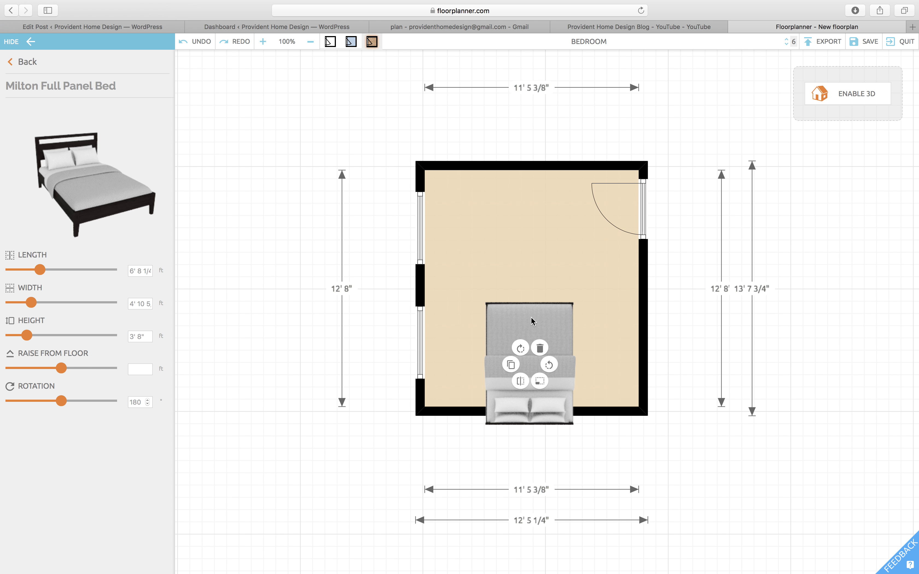
click(531, 303)
drag(534, 335, 536, 319)
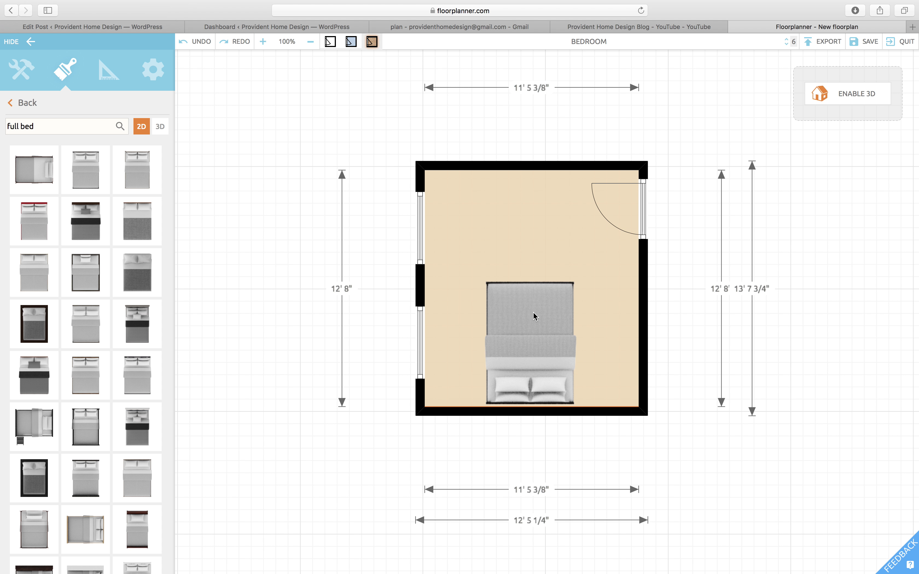
drag(534, 315, 533, 317)
Replace the furniture search term with "night stand".
click(44, 124)
key(BackSpace)
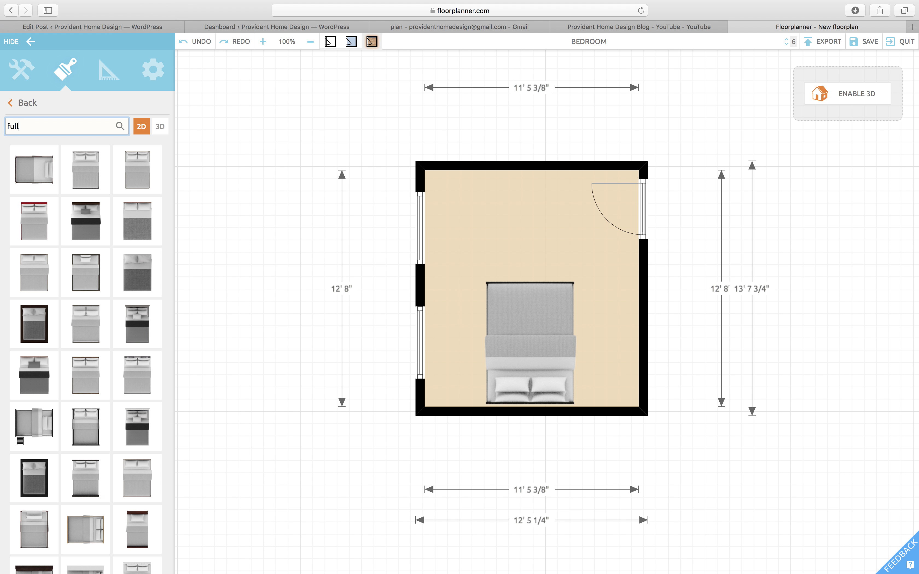
key(BackSpace)
key(BackSpace)
key(BackSpace)
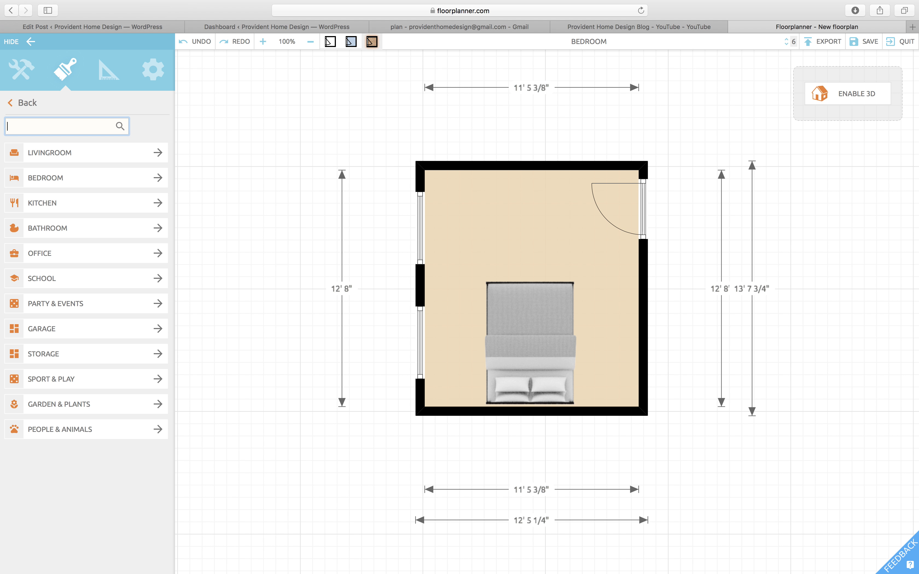
text(night stand)
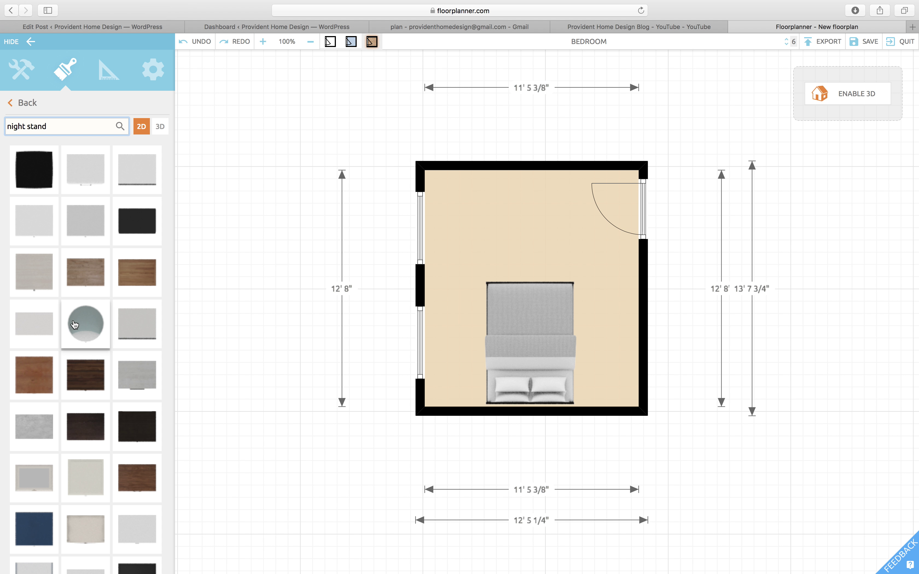
Compare the night stands in 2D and 3D previews, then place the Alice Night Stand beside the bed's head on the window side.
scroll(74, 323, down, 10)
scroll(73, 323, down, 3)
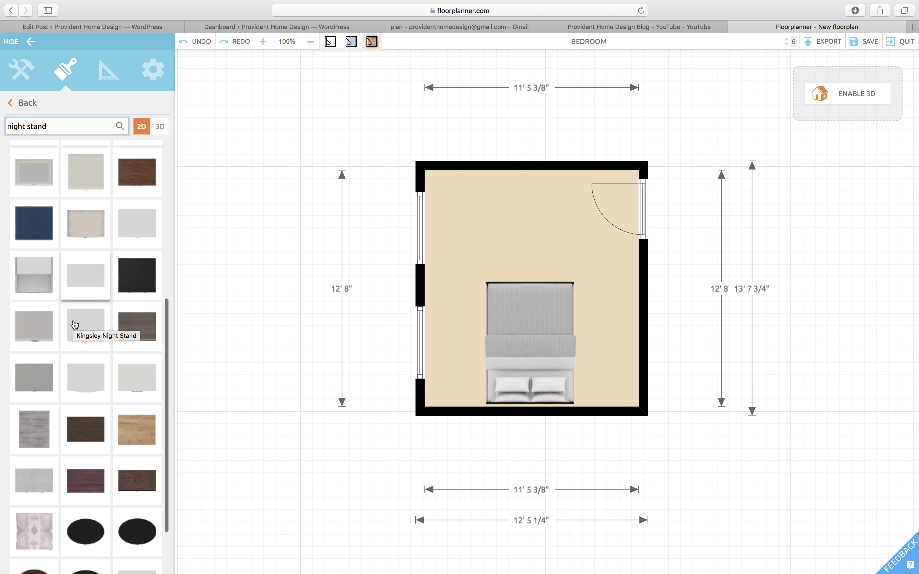
scroll(76, 328, up, 12)
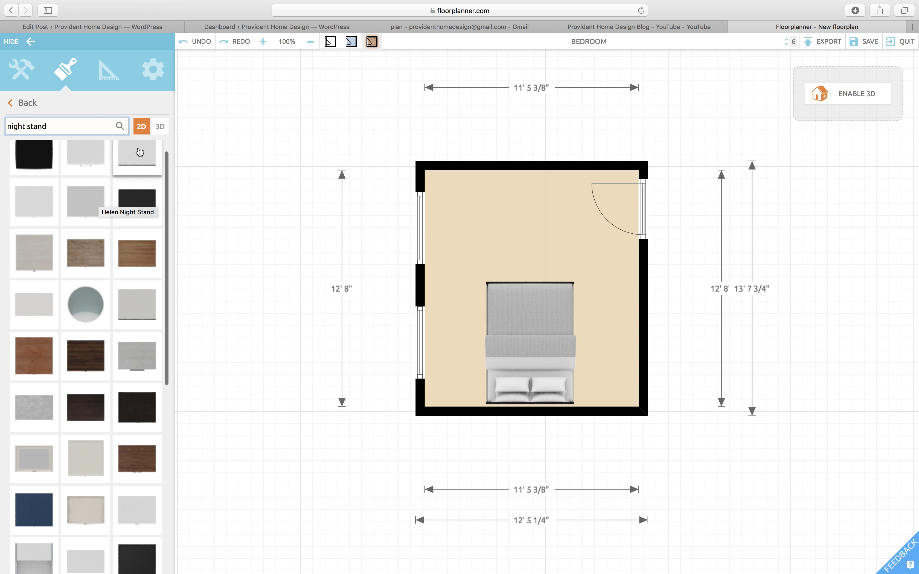
click(161, 129)
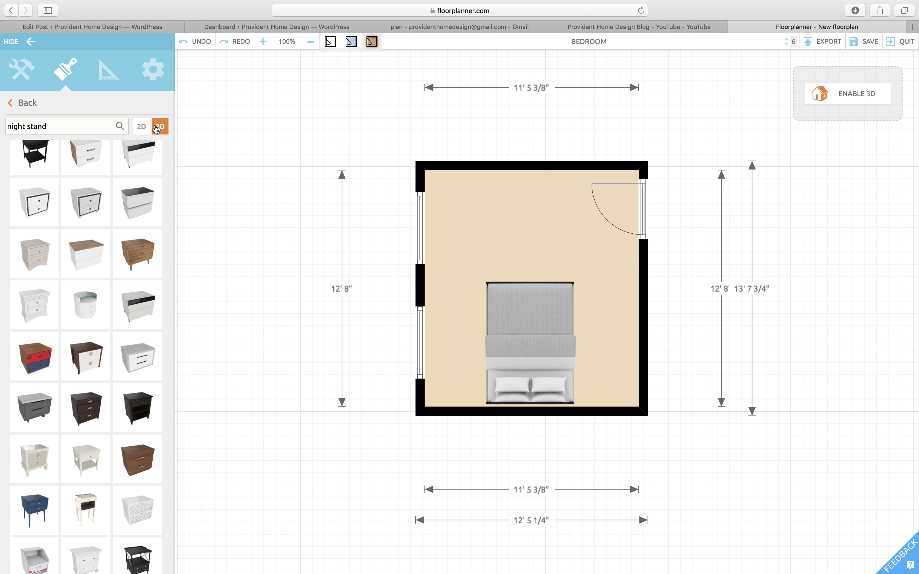
scroll(105, 222, up, 1)
scroll(108, 225, down, 5)
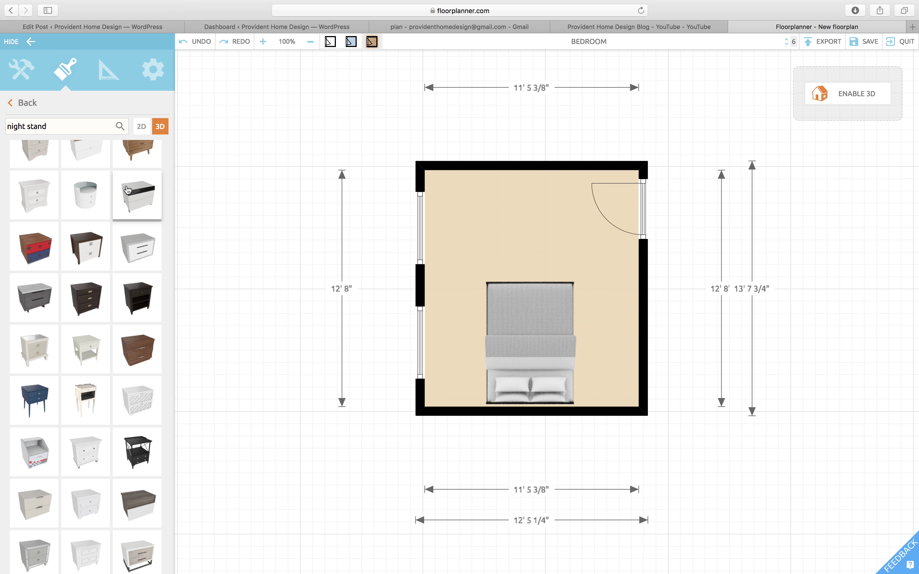
click(141, 128)
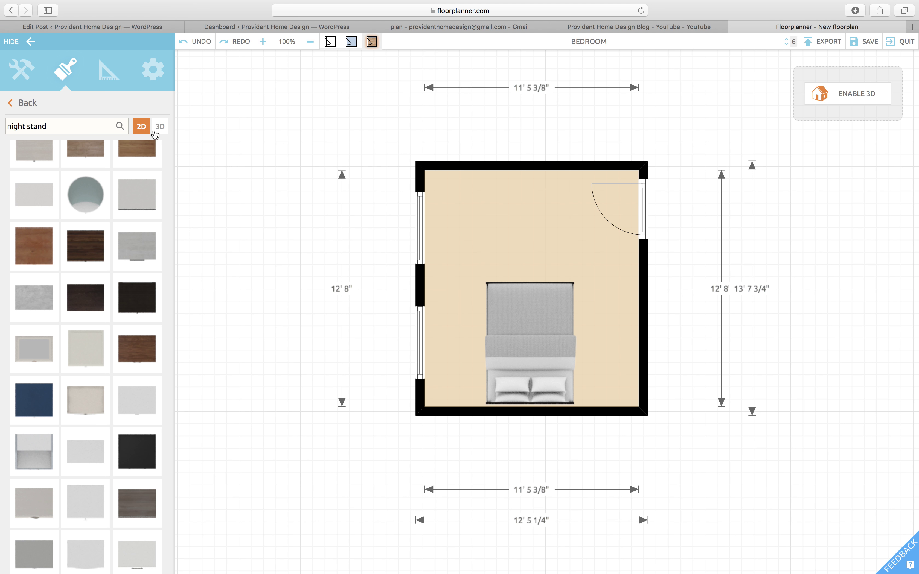
click(160, 131)
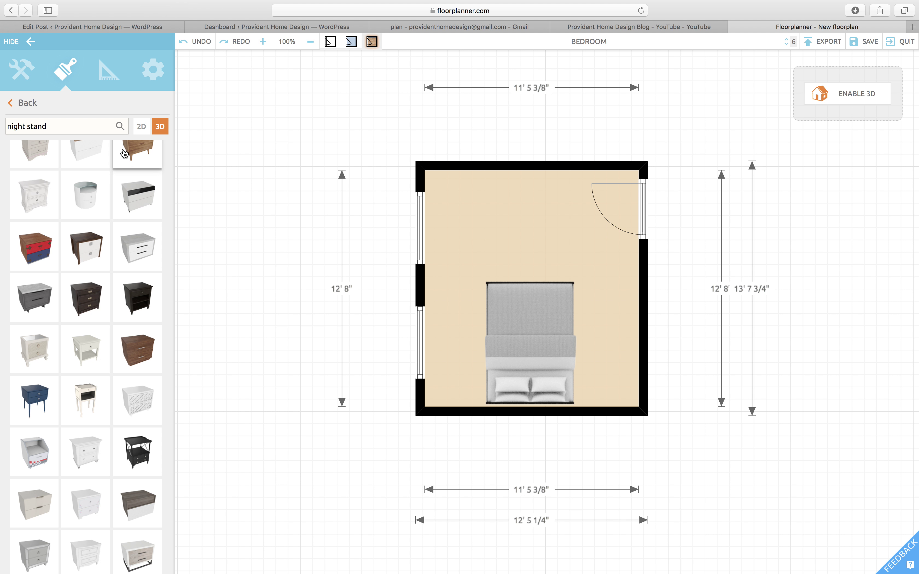
click(142, 126)
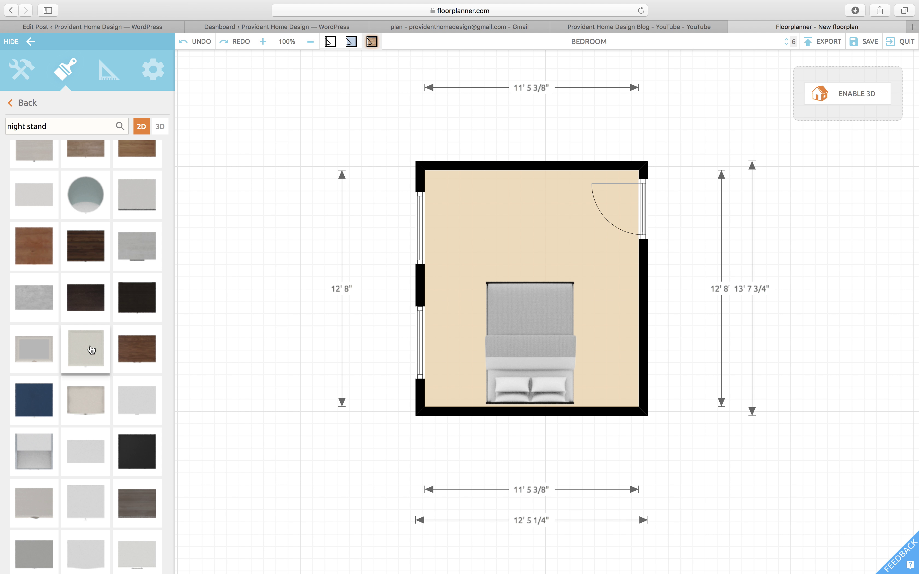
drag(91, 349, 471, 393)
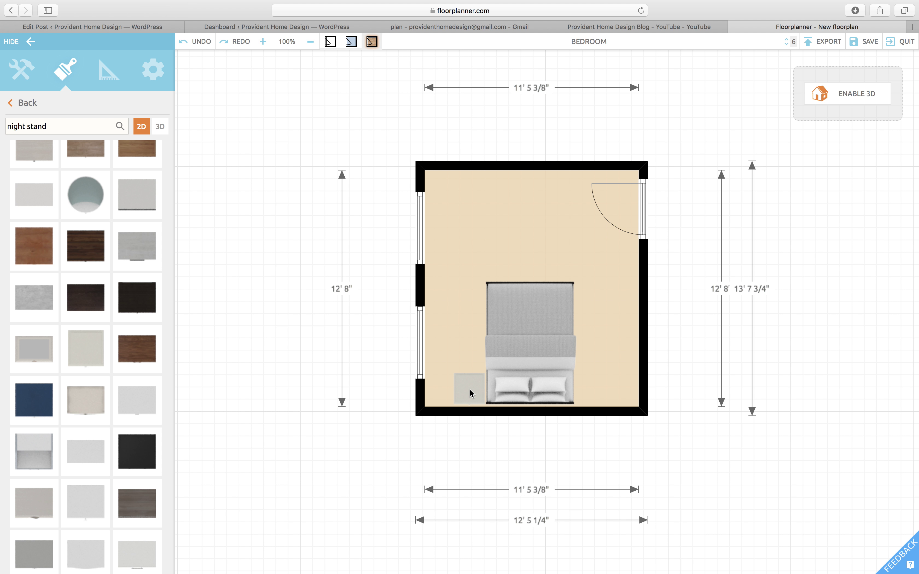
Duplicate the Alice Night Stand and move the copy to the other side of the bed's head.
click(471, 393)
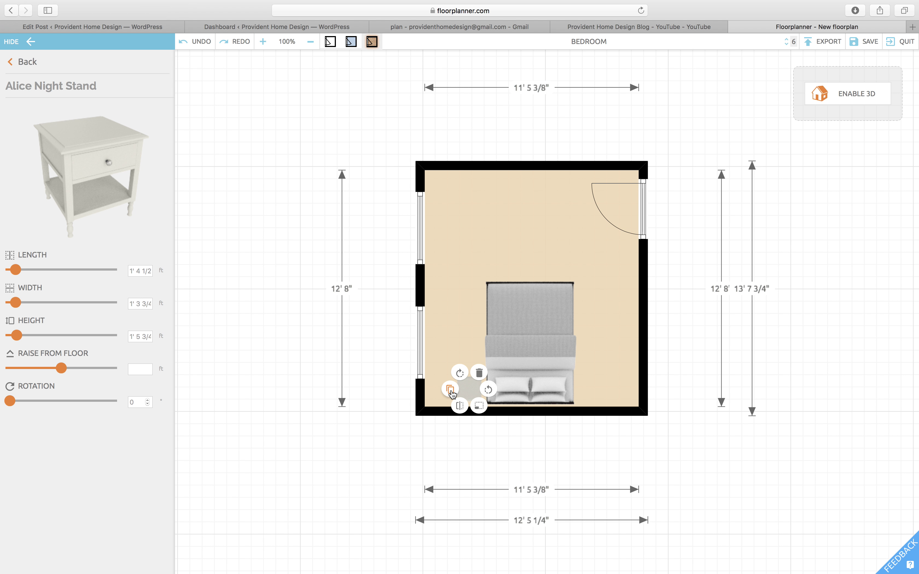
click(451, 392)
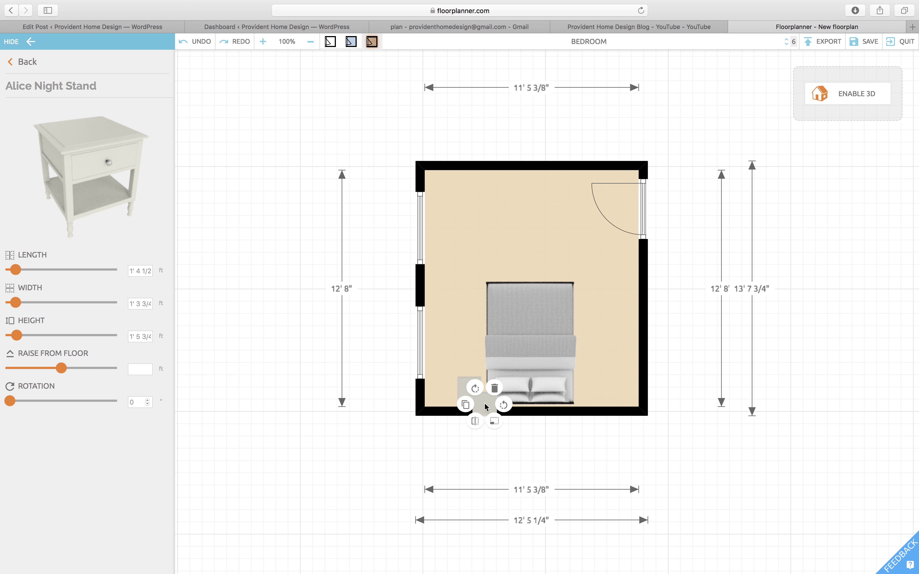
click(561, 393)
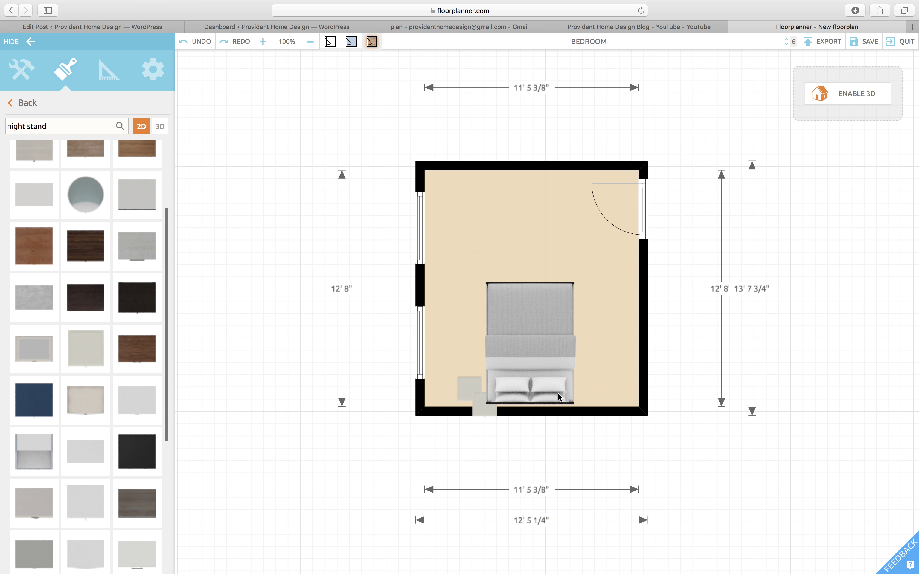
drag(482, 405, 592, 395)
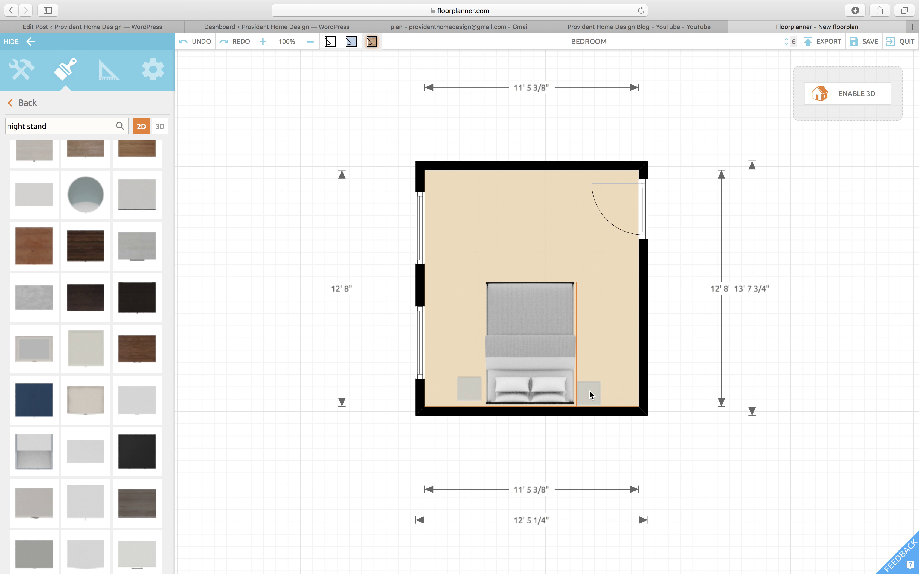
Adjust both night stands so they sit close to the bed and against the wall behind the headboard.
drag(467, 392, 471, 398)
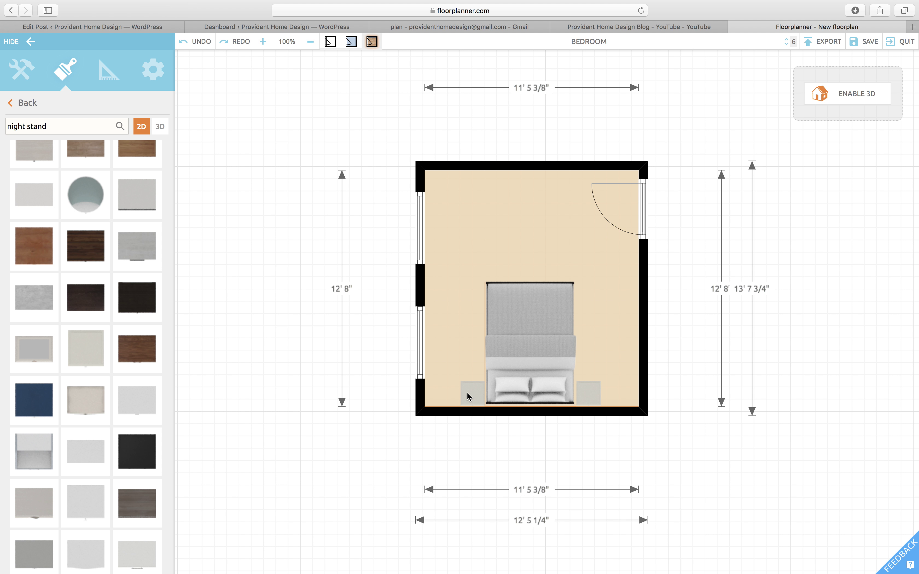
drag(465, 393, 466, 392)
drag(593, 394, 588, 393)
Enable 3D, inspect the furnished bedroom from several angles, and return to the 2D plan.
click(858, 101)
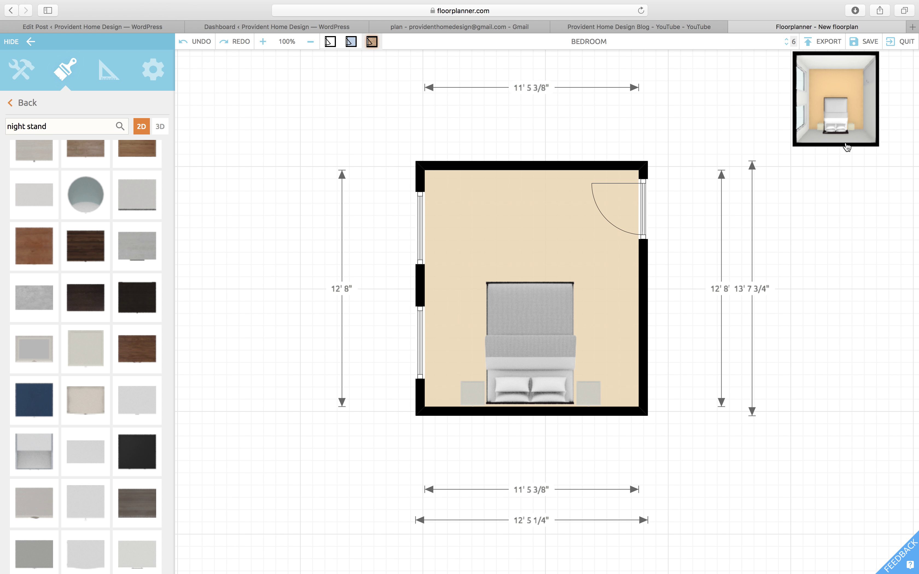
click(848, 147)
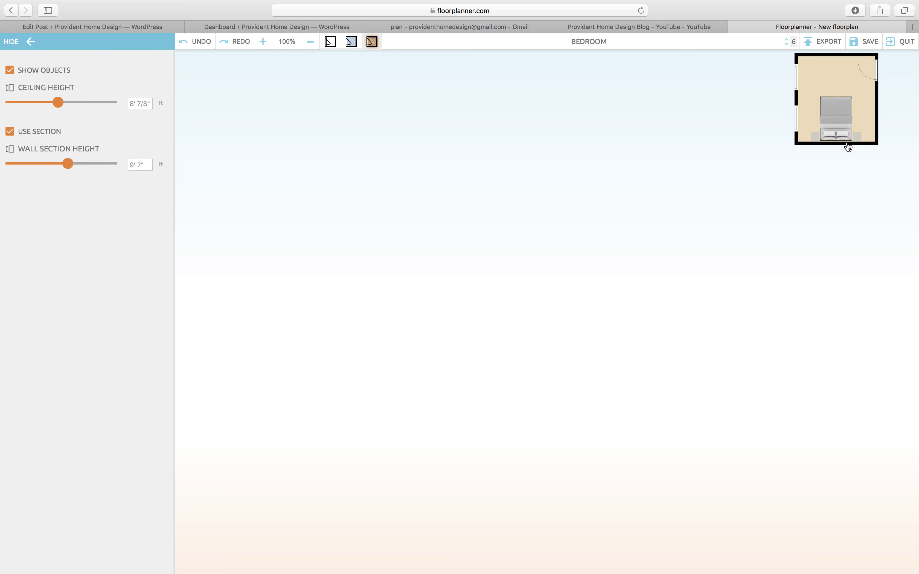
drag(793, 285, 460, 292)
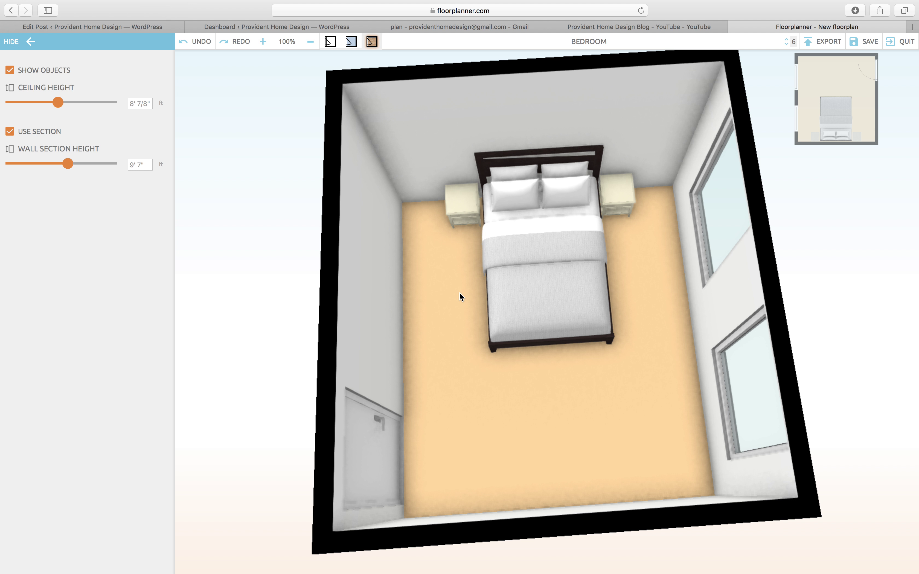
drag(459, 294, 385, 311)
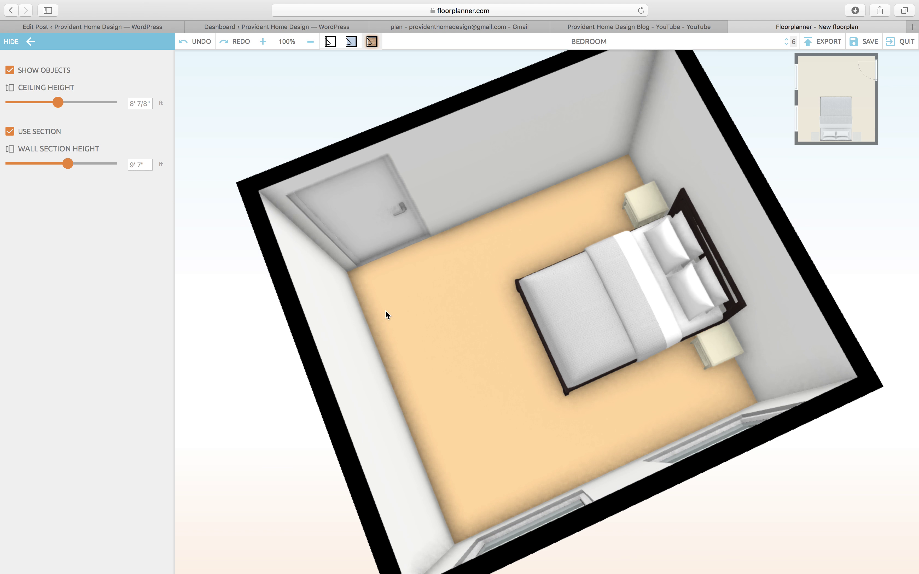
click(878, 122)
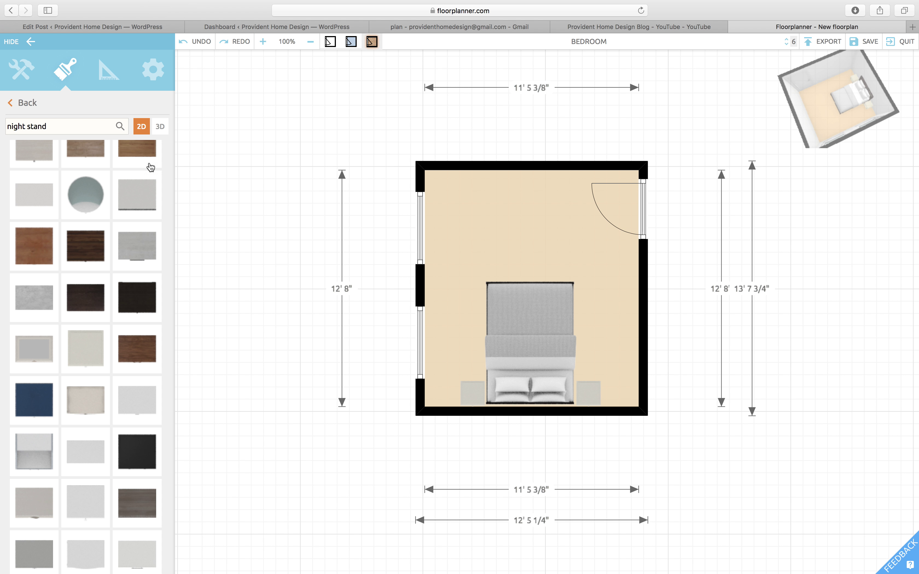
Replace the furniture search term with "dresser".
click(70, 126)
key(BackSpace)
key(BackSpace)
key(BackSpace)
key(BackSpace)
key(BackSpace)
key(BackSpace)
key(BackSpace)
key(BackSpace)
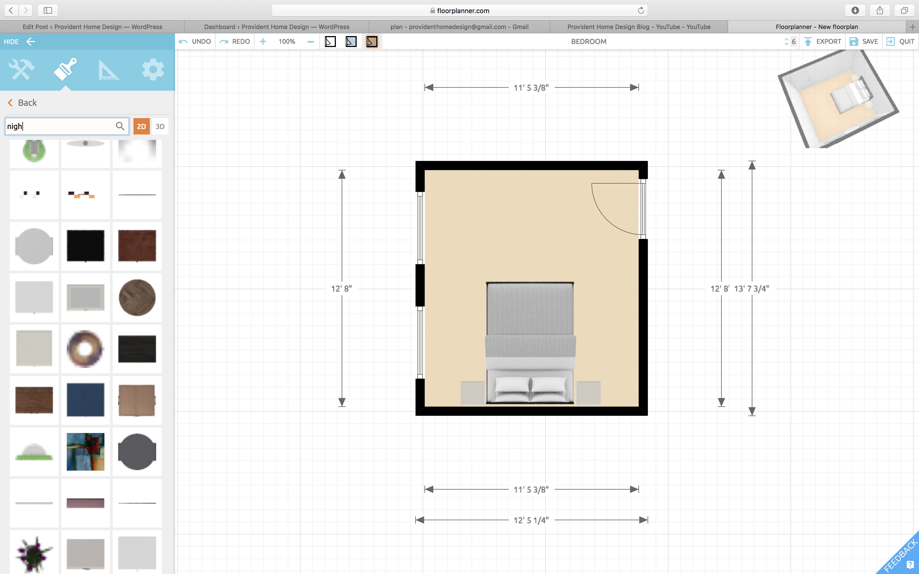
key(BackSpace)
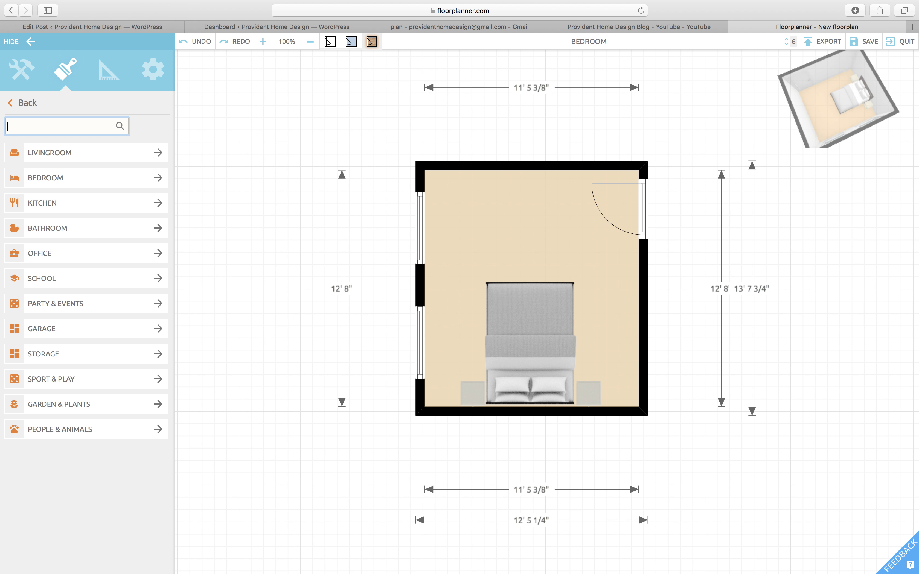
text(dresser)
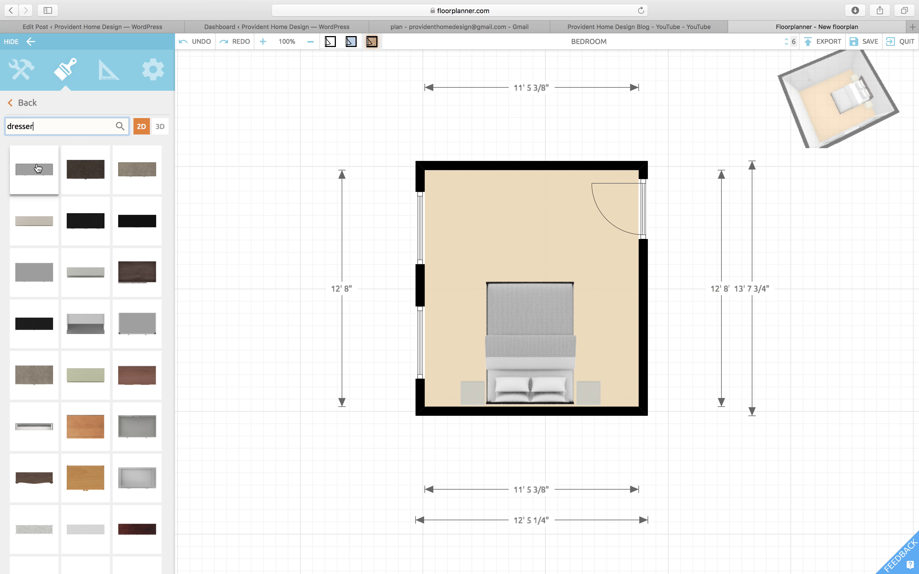
Try the first dresser in the results on the wall opposite the headboard, and delete it.
drag(38, 168, 530, 175)
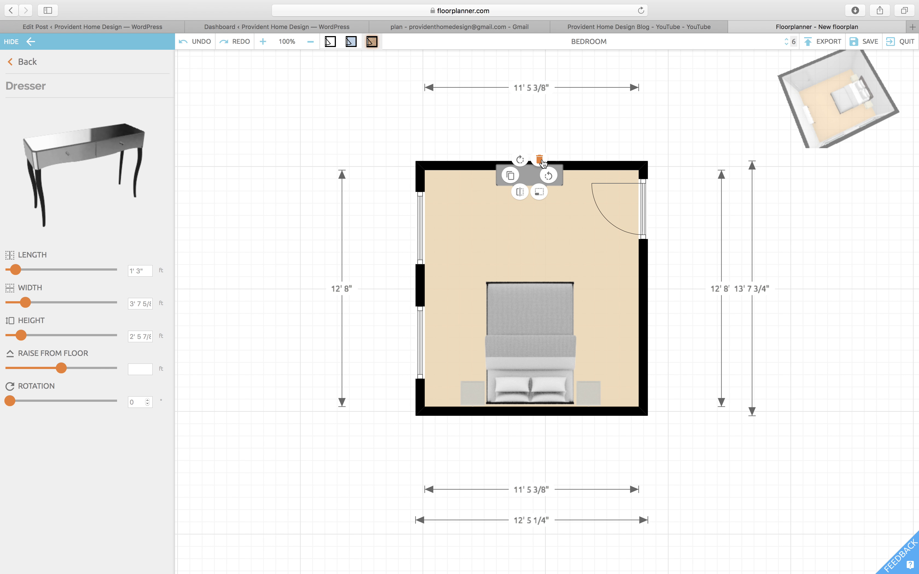
click(541, 161)
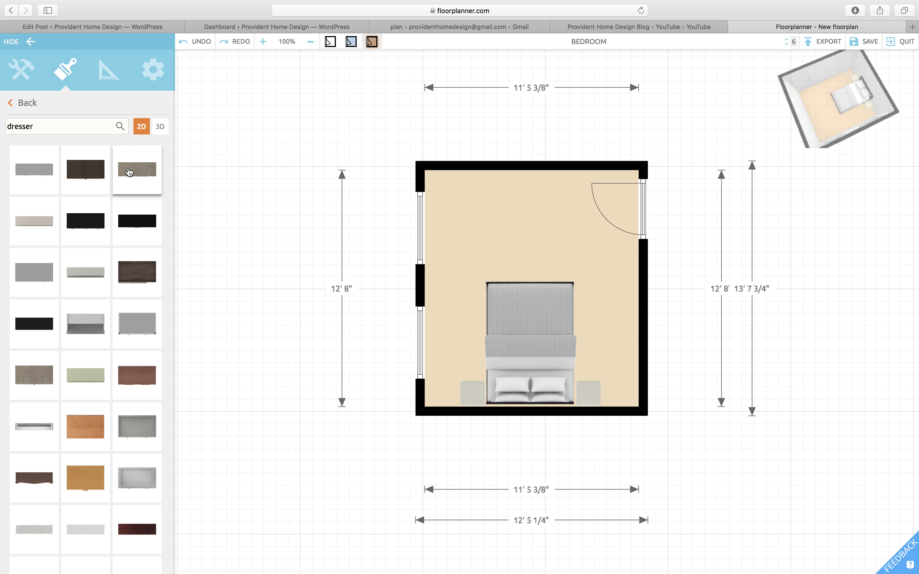
Show the dresser results as 3D previews and place the white Albany Dresser against the wall opposite the headboard.
click(160, 126)
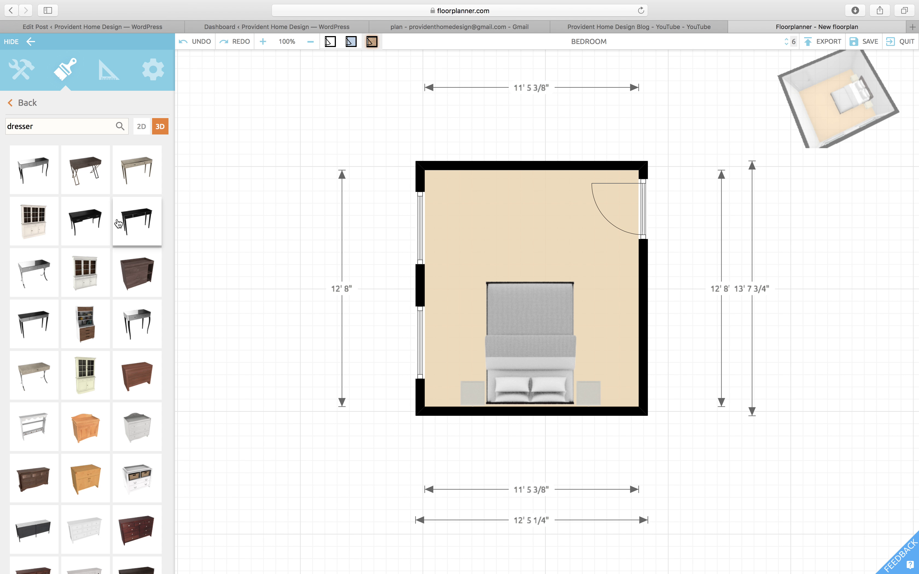
scroll(118, 224, down, 2)
scroll(118, 225, down, 4)
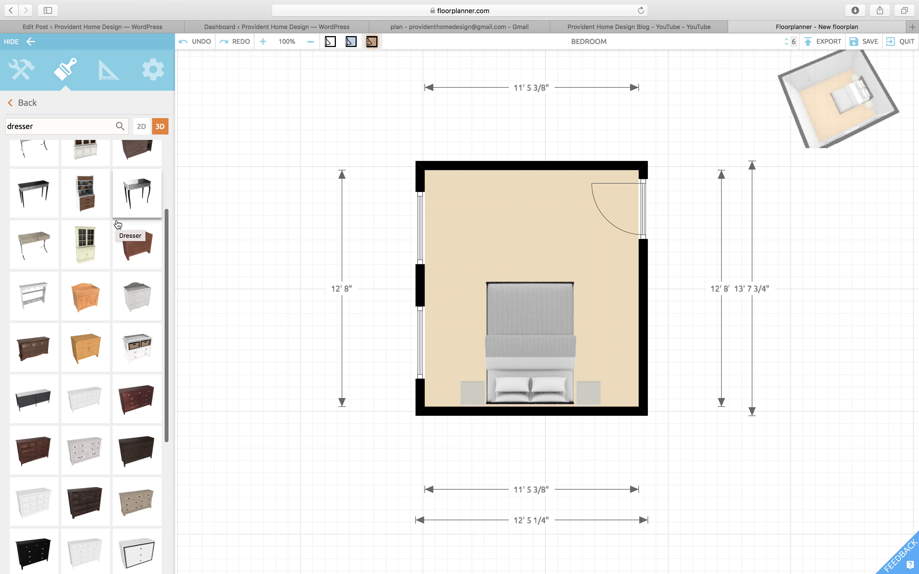
drag(84, 399, 500, 207)
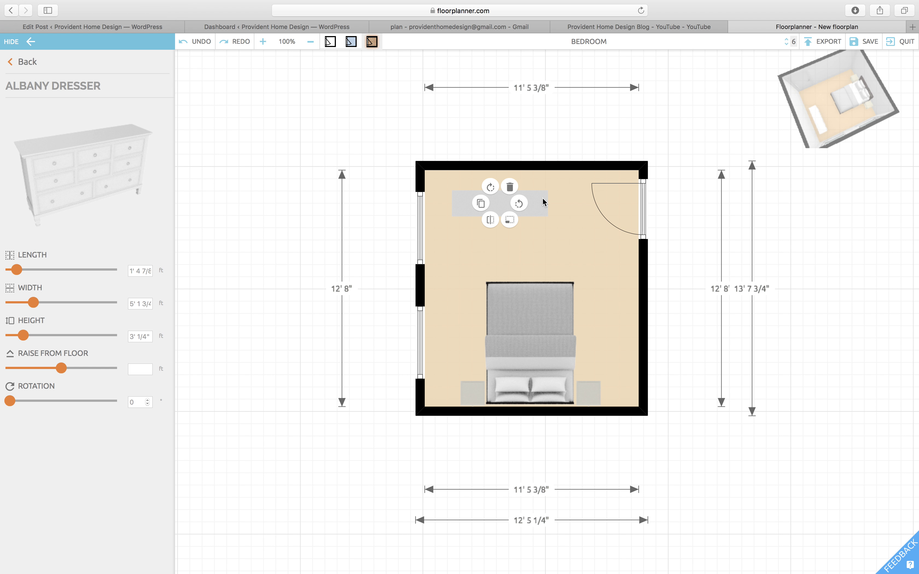
click(548, 185)
drag(538, 199, 550, 178)
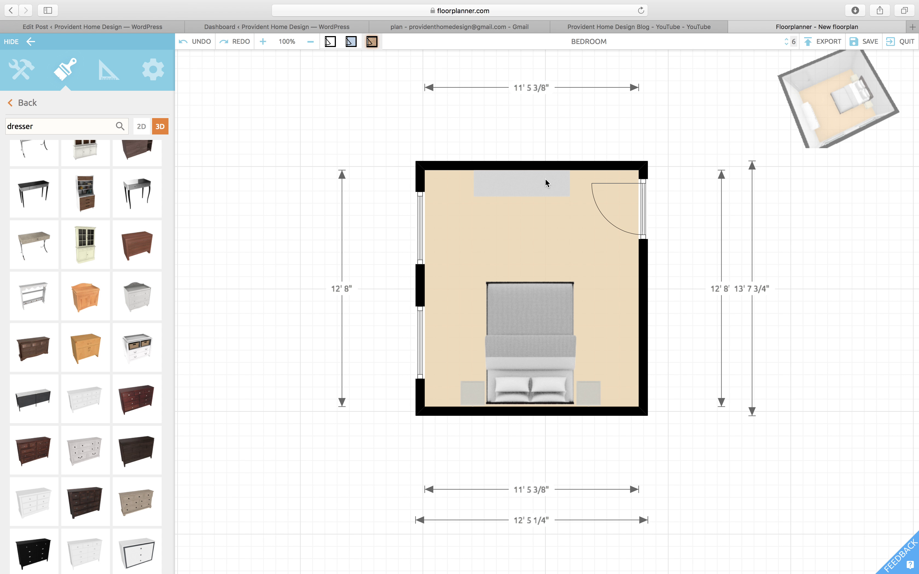
Resize the Albany Dresser to 4' 1/2" wide and about 3' 9" high.
click(547, 183)
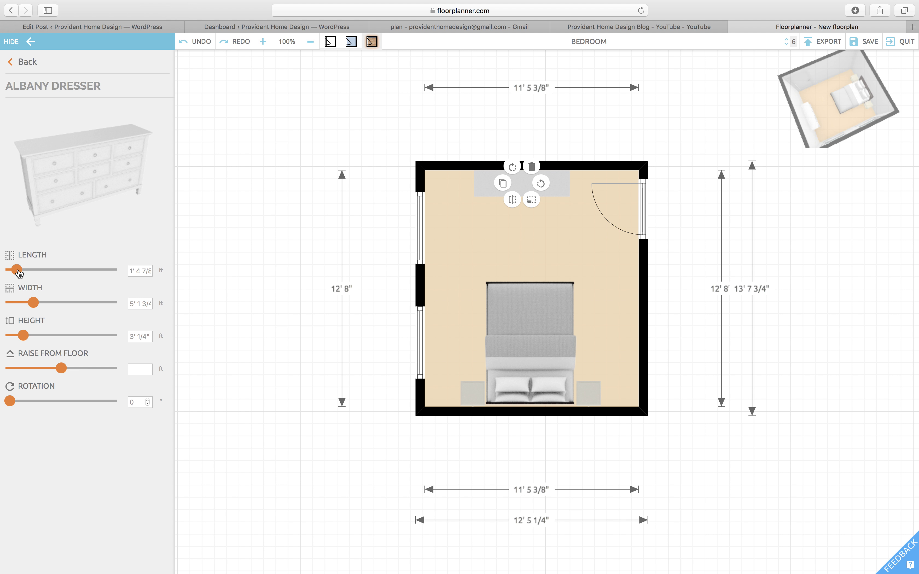
click(38, 305)
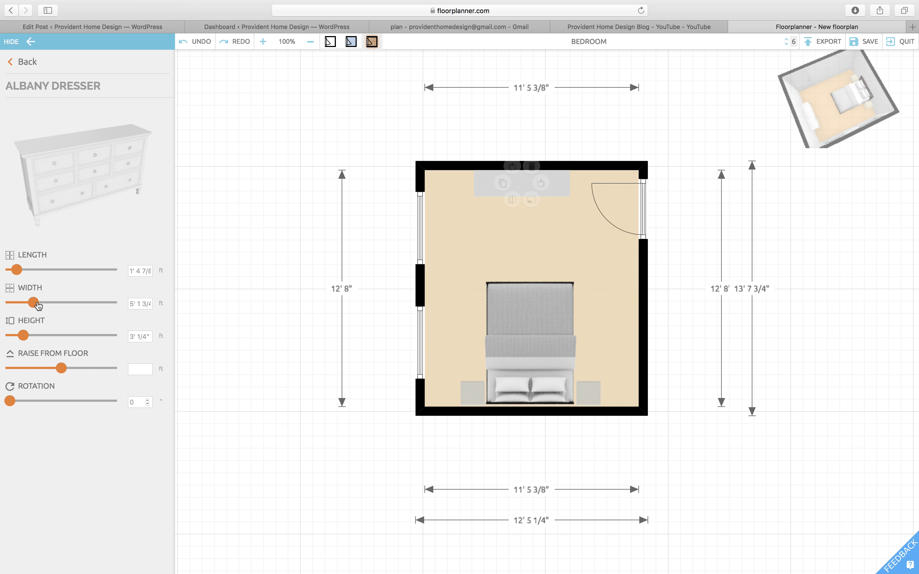
drag(38, 305, 29, 299)
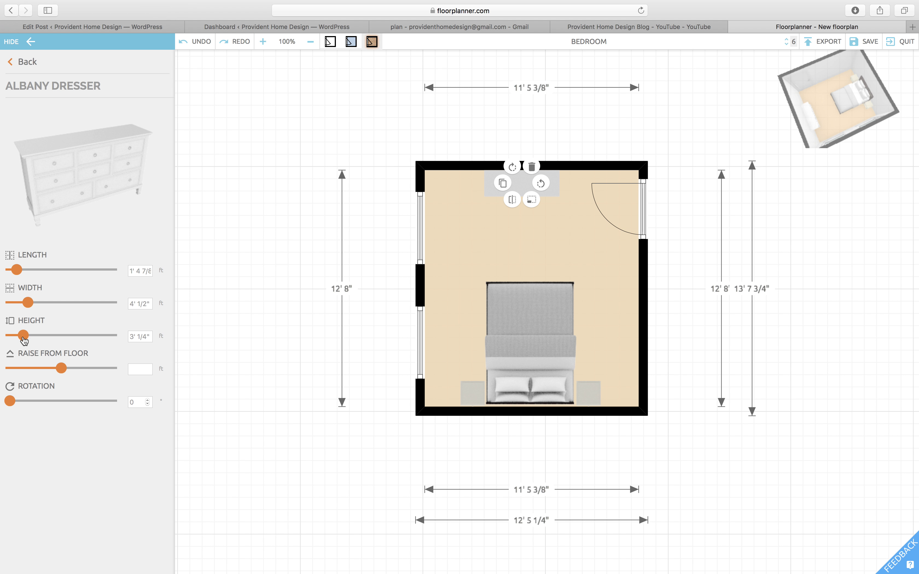
drag(24, 336, 28, 335)
click(466, 242)
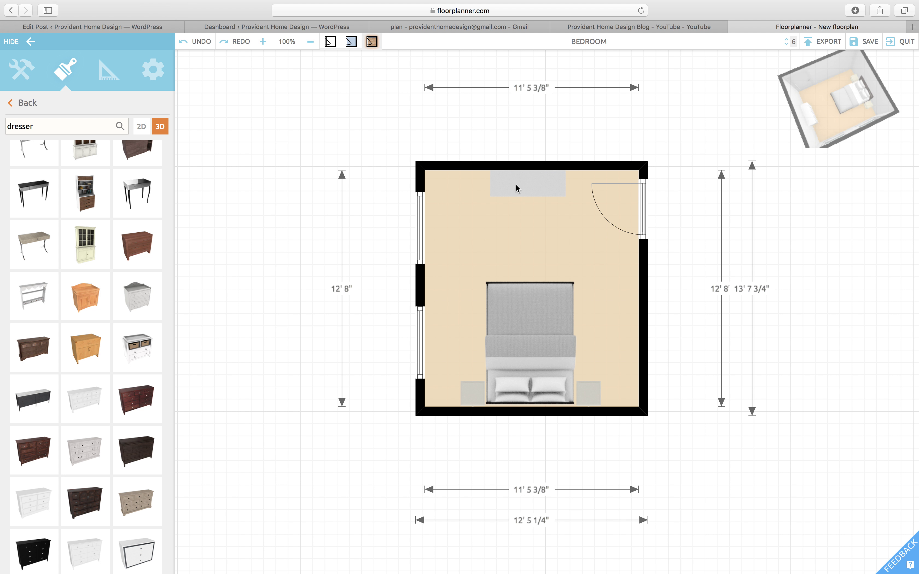
scroll(85, 293, up, 3)
scroll(88, 293, up, 1)
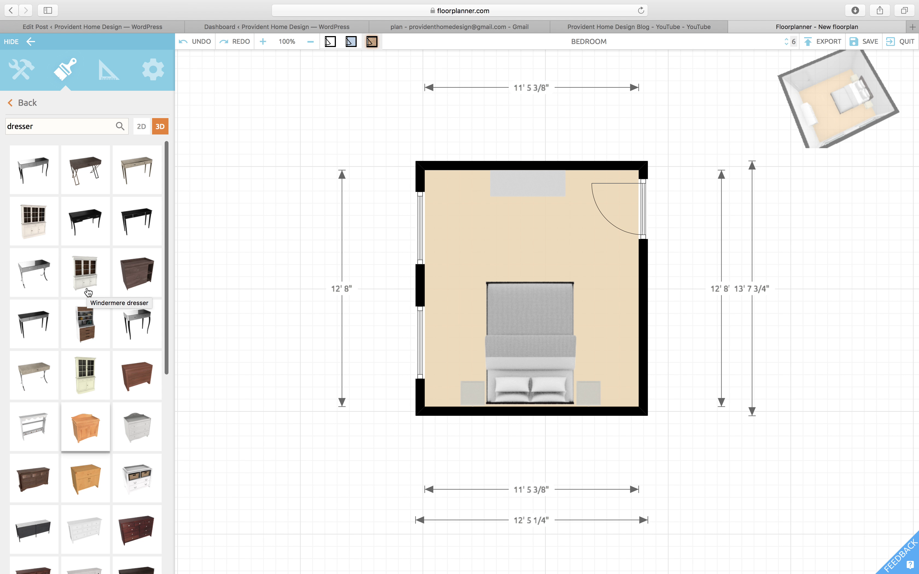
scroll(88, 293, down, 5)
scroll(88, 293, down, 6)
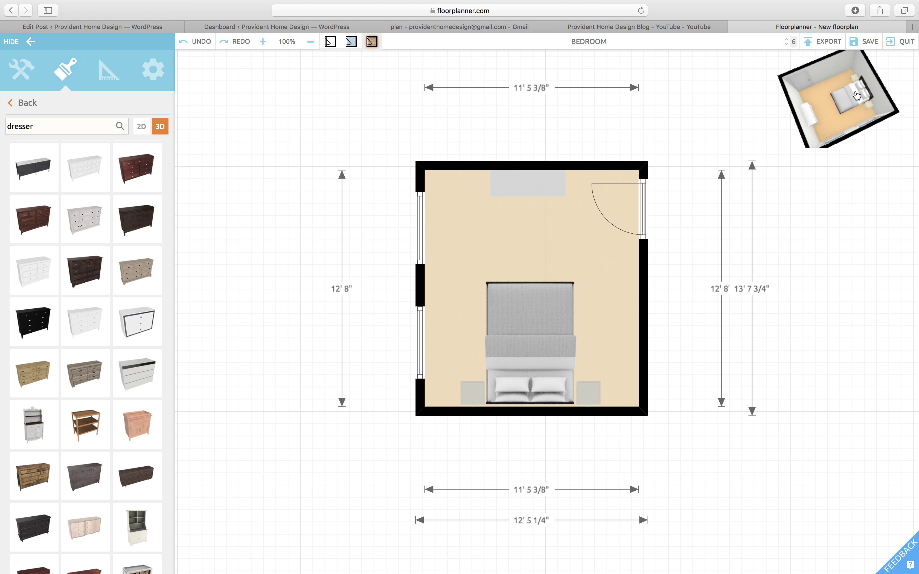
View the furnished bedroom in 3D, rotate it to check the dresser, and return to the 2D plan.
click(866, 132)
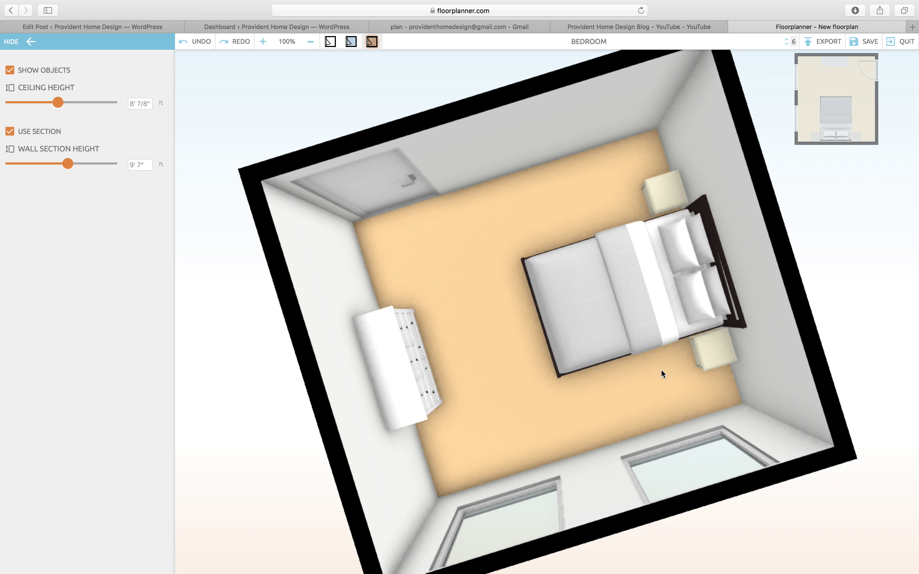
drag(663, 374, 370, 368)
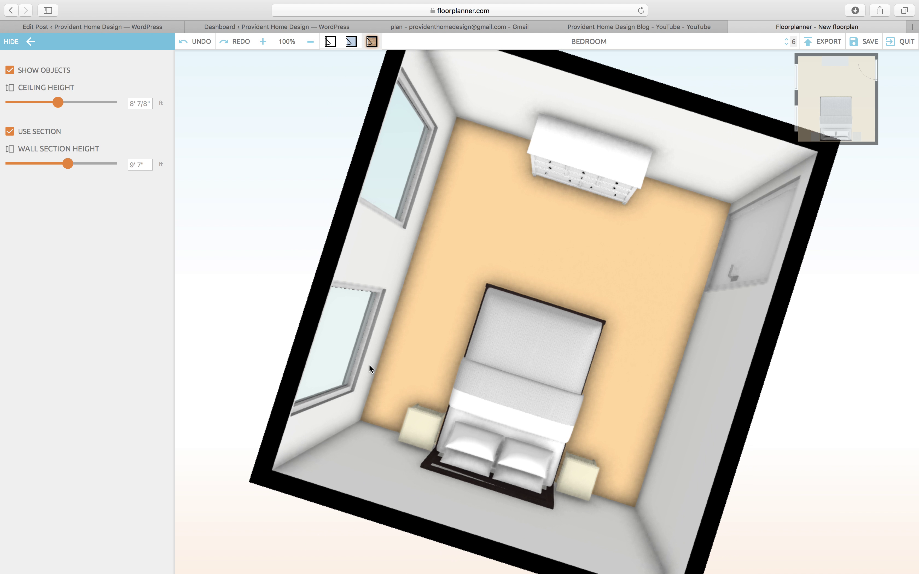
click(877, 124)
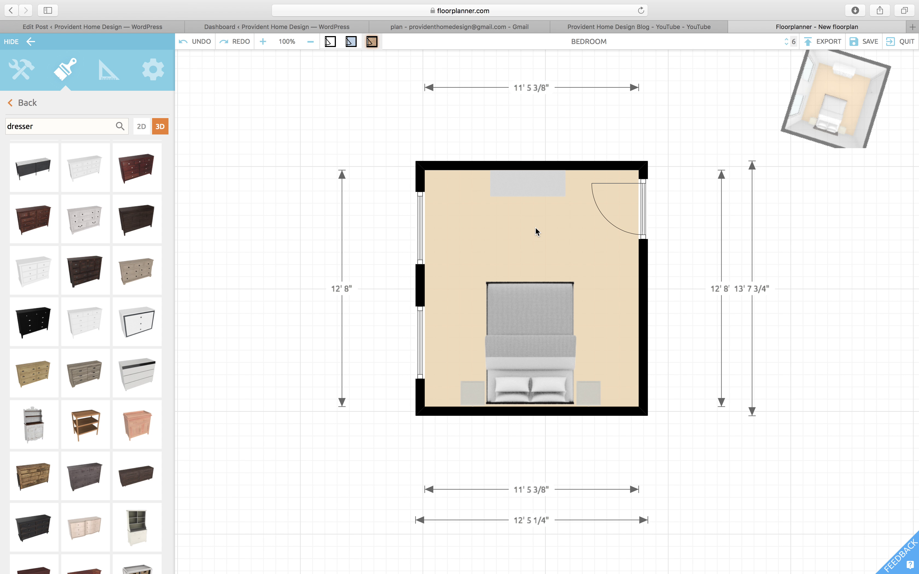
Shift the bed and both night stands together slightly toward the window wall.
drag(474, 392, 452, 392)
drag(519, 375, 502, 380)
drag(586, 392, 565, 393)
Move the dresser beside the bed, rotate it 90°, and set it against the door wall.
drag(537, 184, 619, 311)
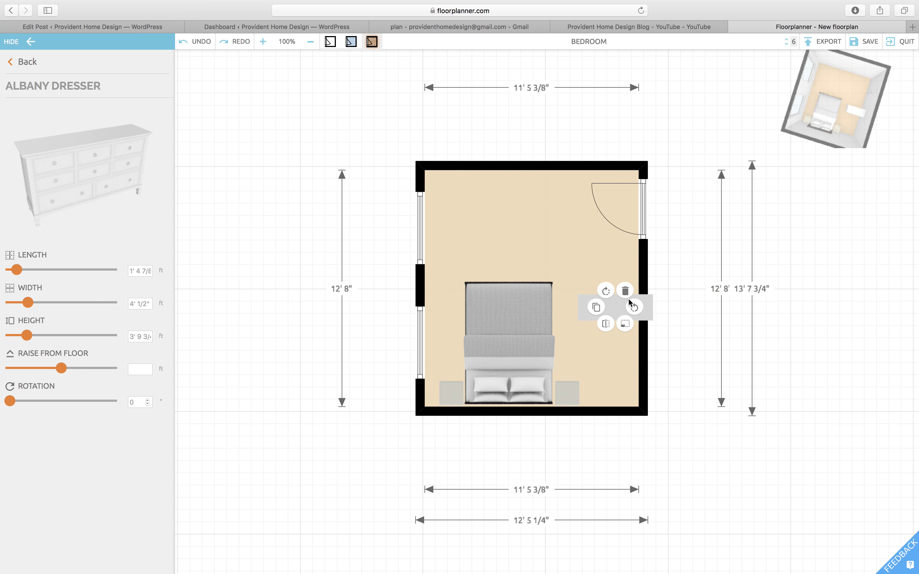
click(606, 292)
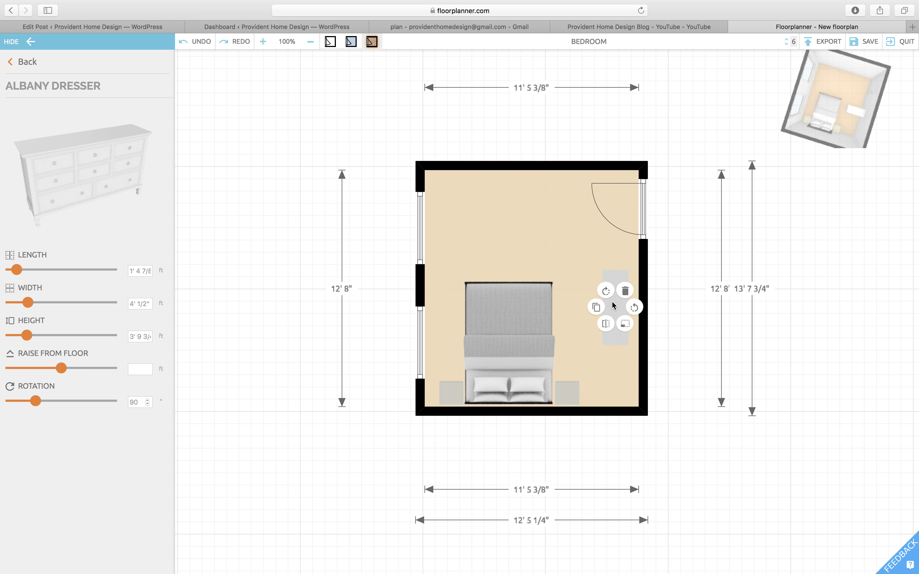
click(559, 250)
drag(622, 311, 631, 322)
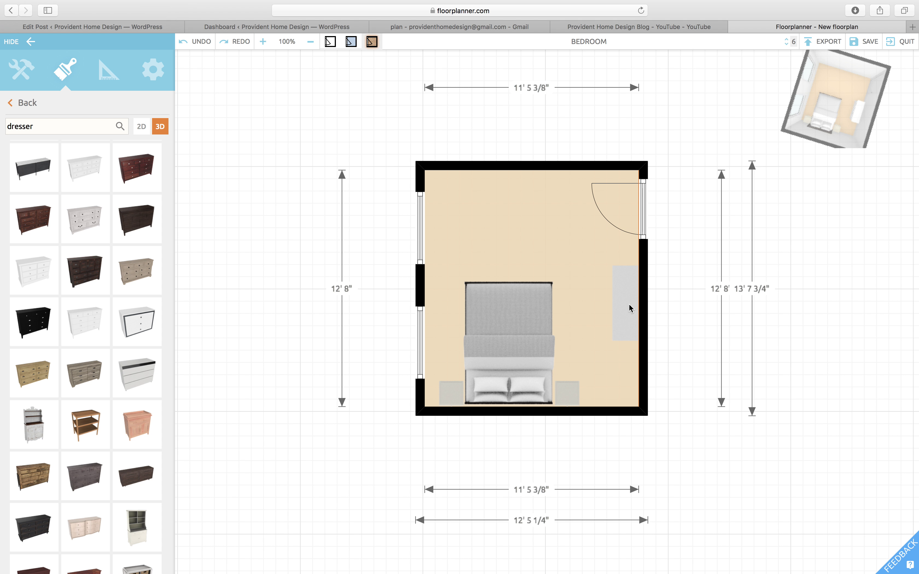
drag(629, 304, 628, 329)
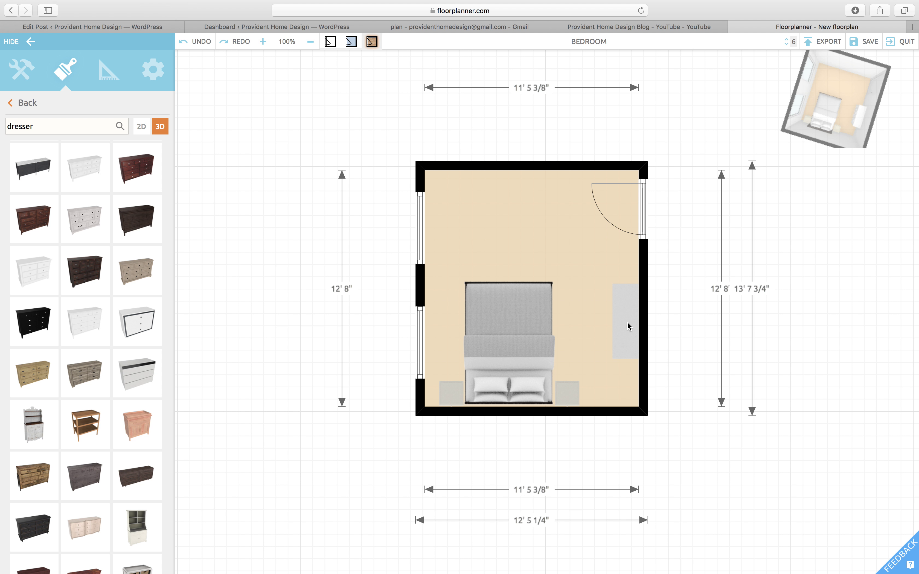
Check the rearranged bedroom in 3D from the opposite side and return to the 2D plan.
click(833, 131)
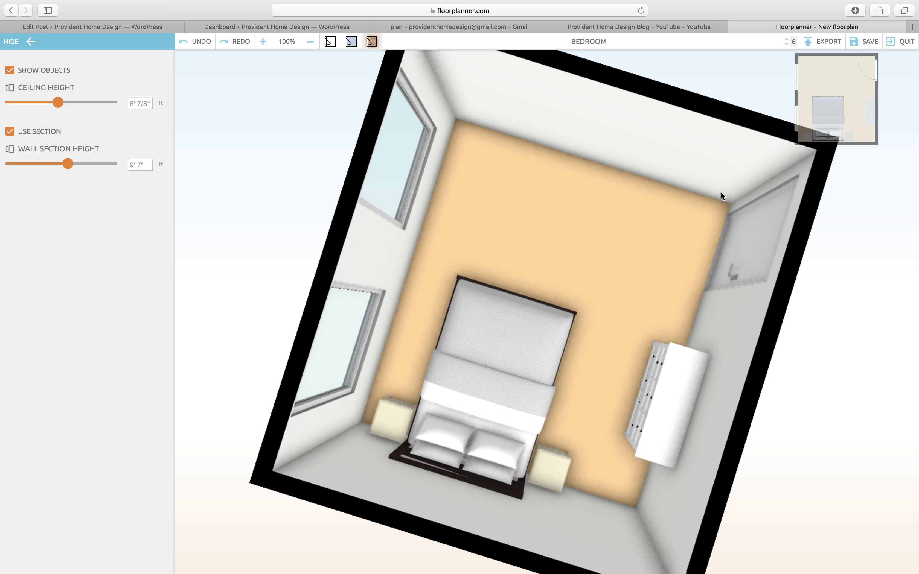
drag(721, 191, 490, 277)
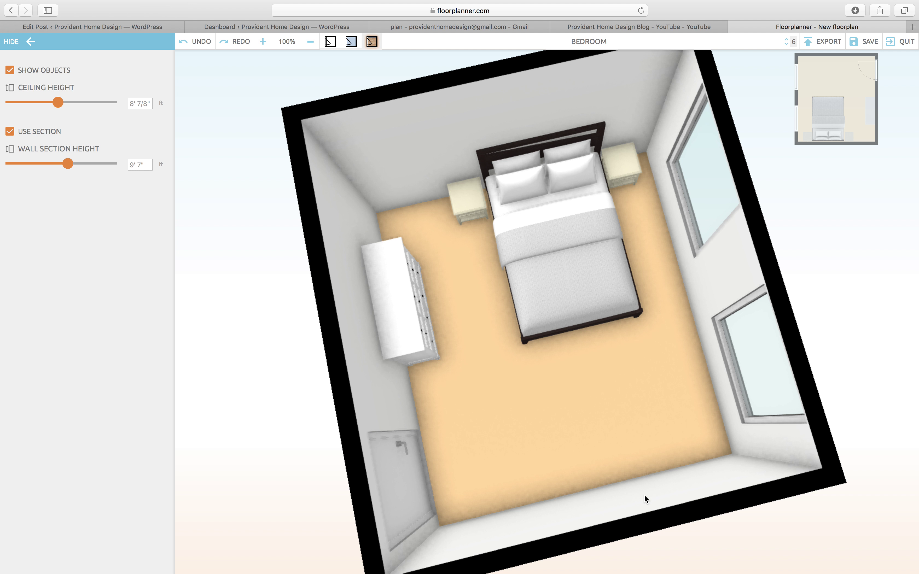
click(853, 92)
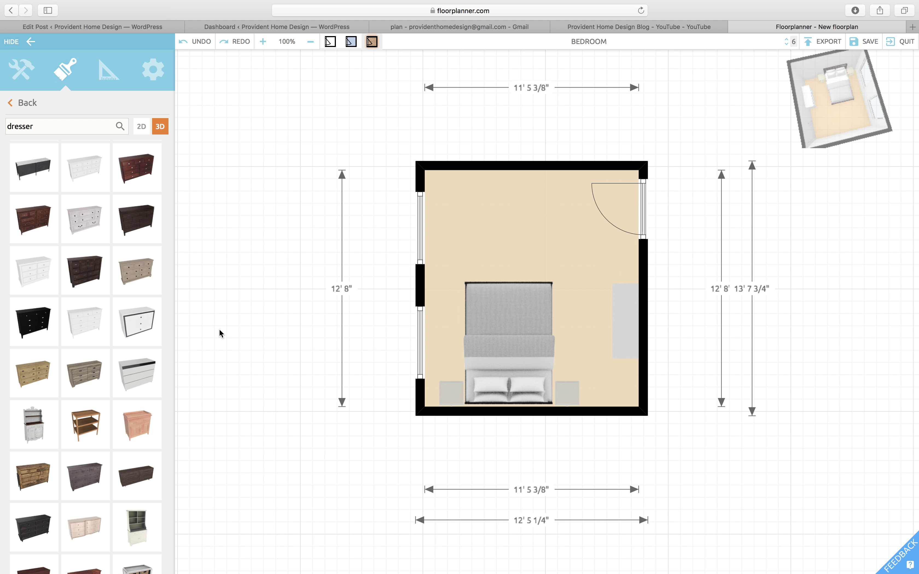
Search the furniture for "chair" and place the red tufted armchair in the corner by the windows, opposite the bed.
click(55, 128)
key(BackSpace)
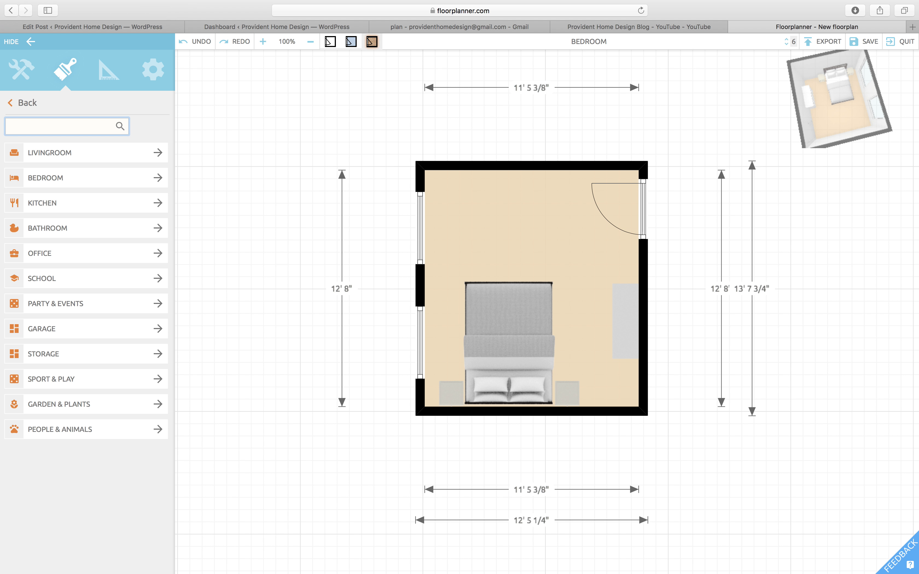
text(chair)
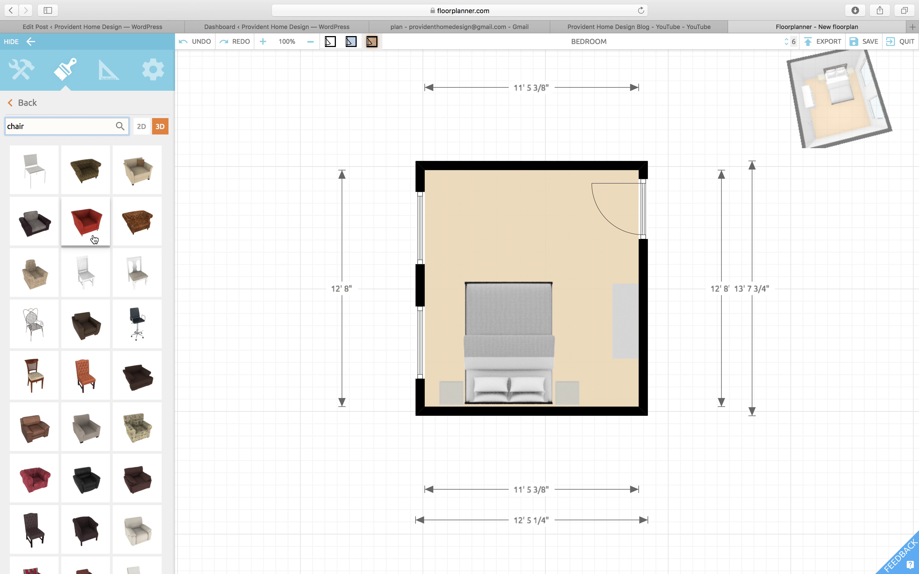
scroll(89, 274, down, 2)
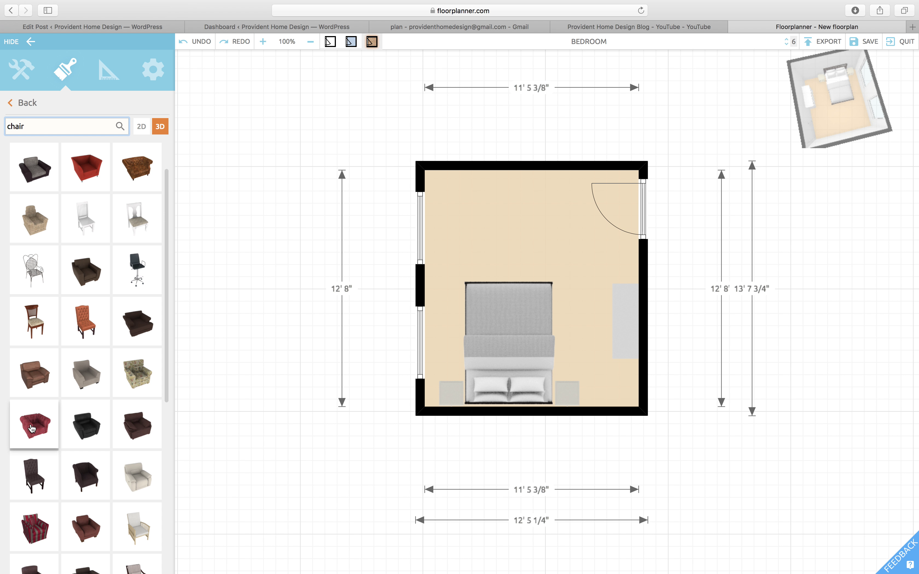
drag(32, 430, 470, 190)
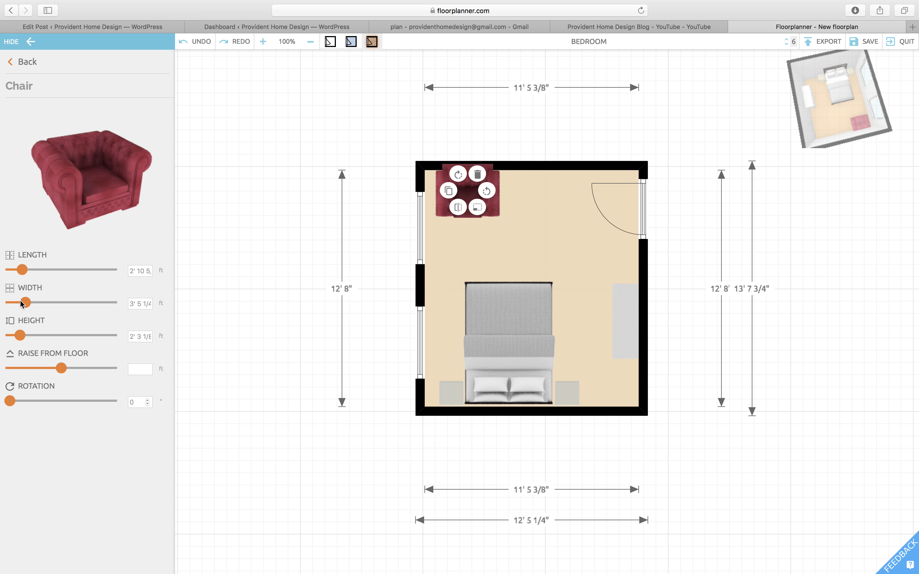
click(532, 214)
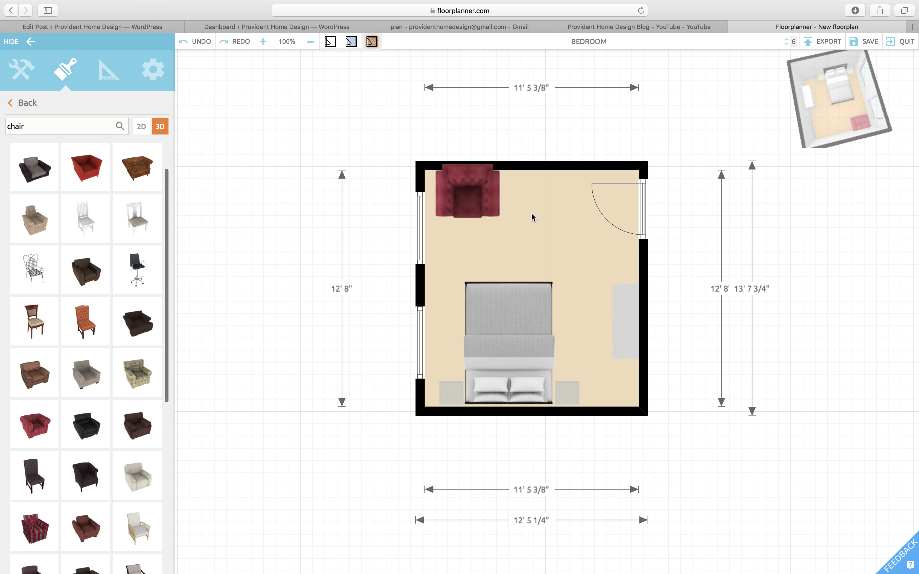
Try rotating the red armchair both ways and mirroring it.
click(468, 193)
click(486, 192)
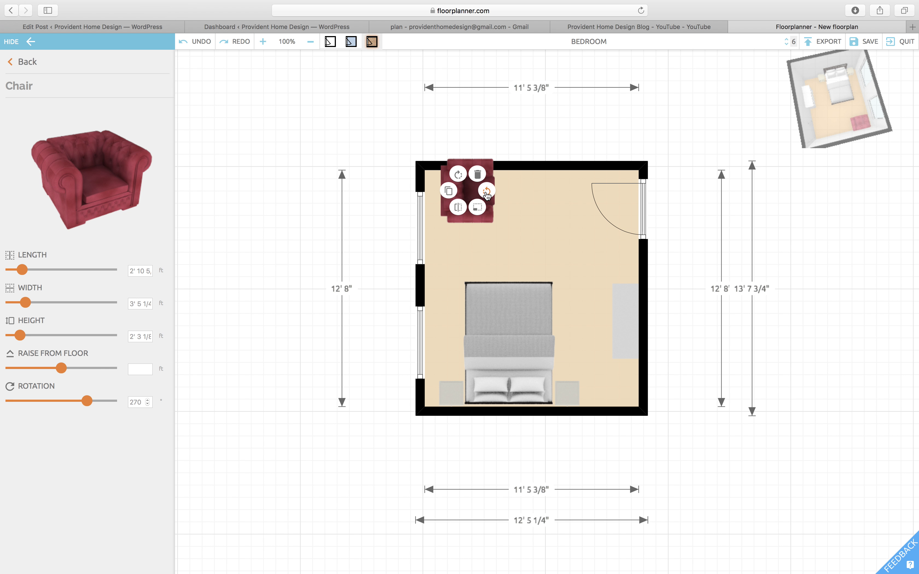
click(459, 176)
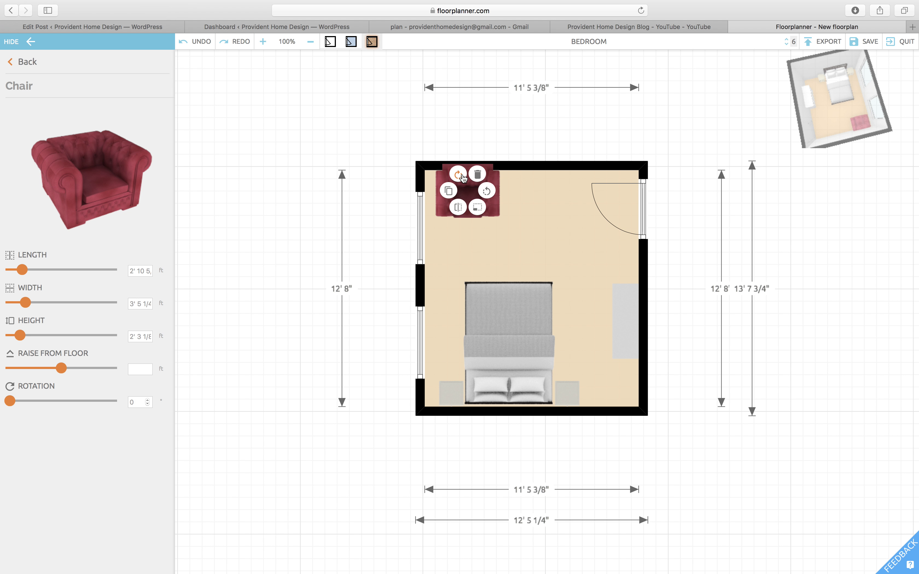
click(458, 208)
click(458, 208)
click(458, 208)
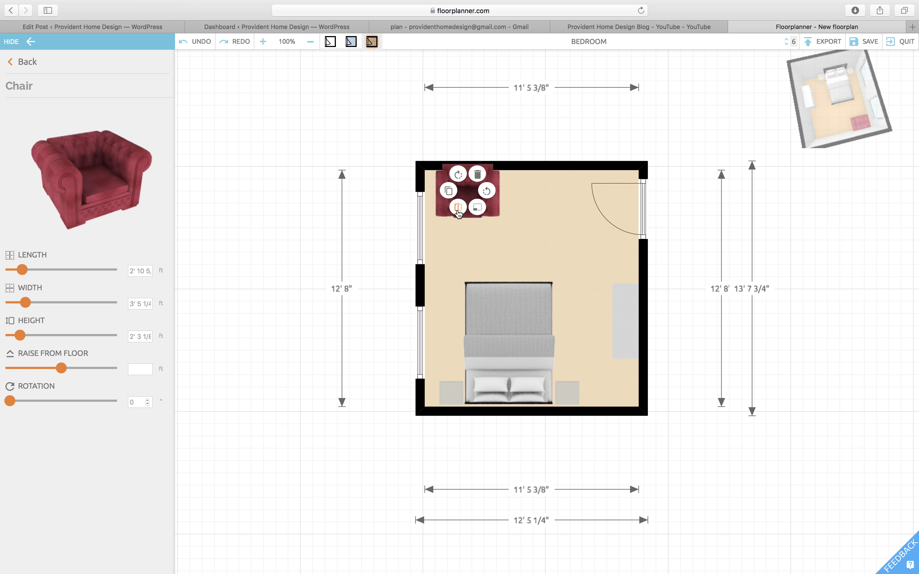
Shift the armchair flush against the inside of the wall, farther from the windows, and inspect the room in 3D.
click(530, 221)
drag(485, 192, 494, 194)
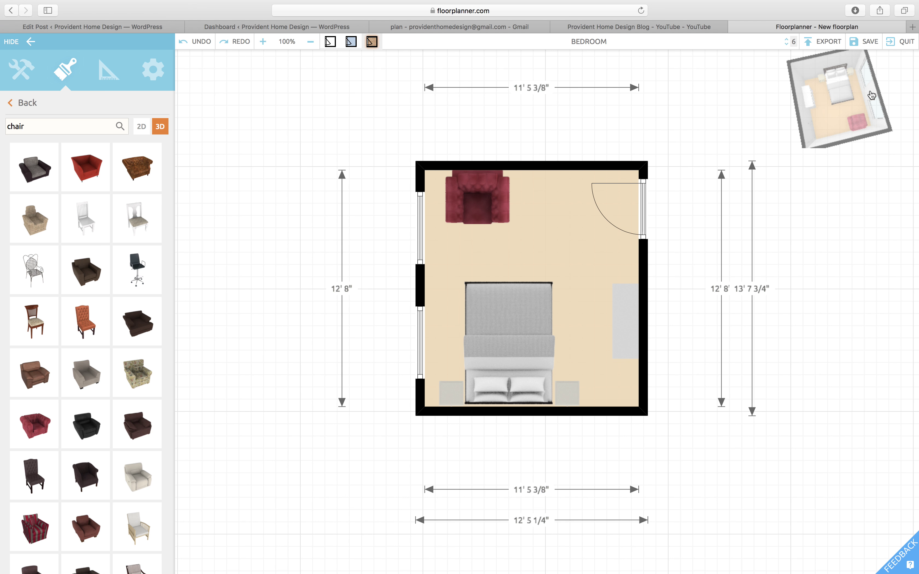
click(860, 131)
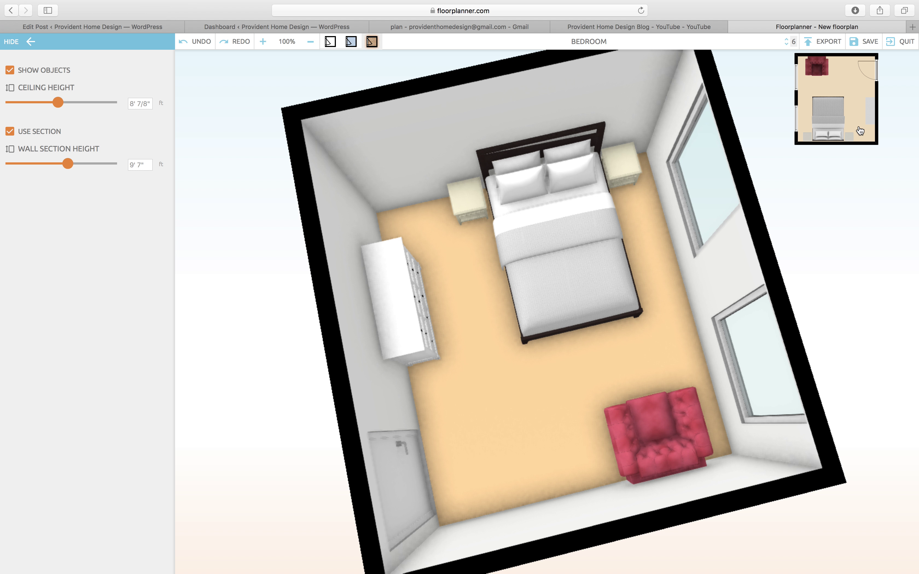
drag(648, 355, 530, 197)
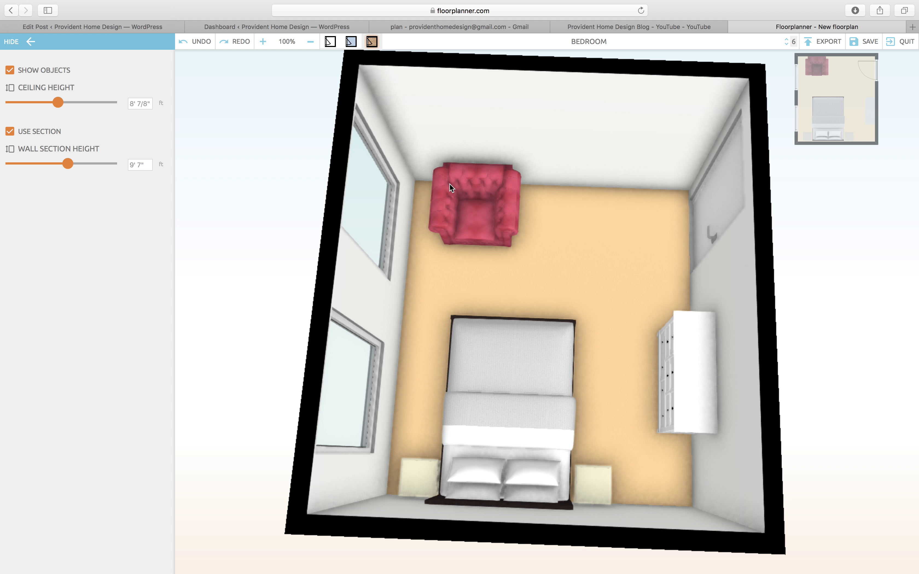